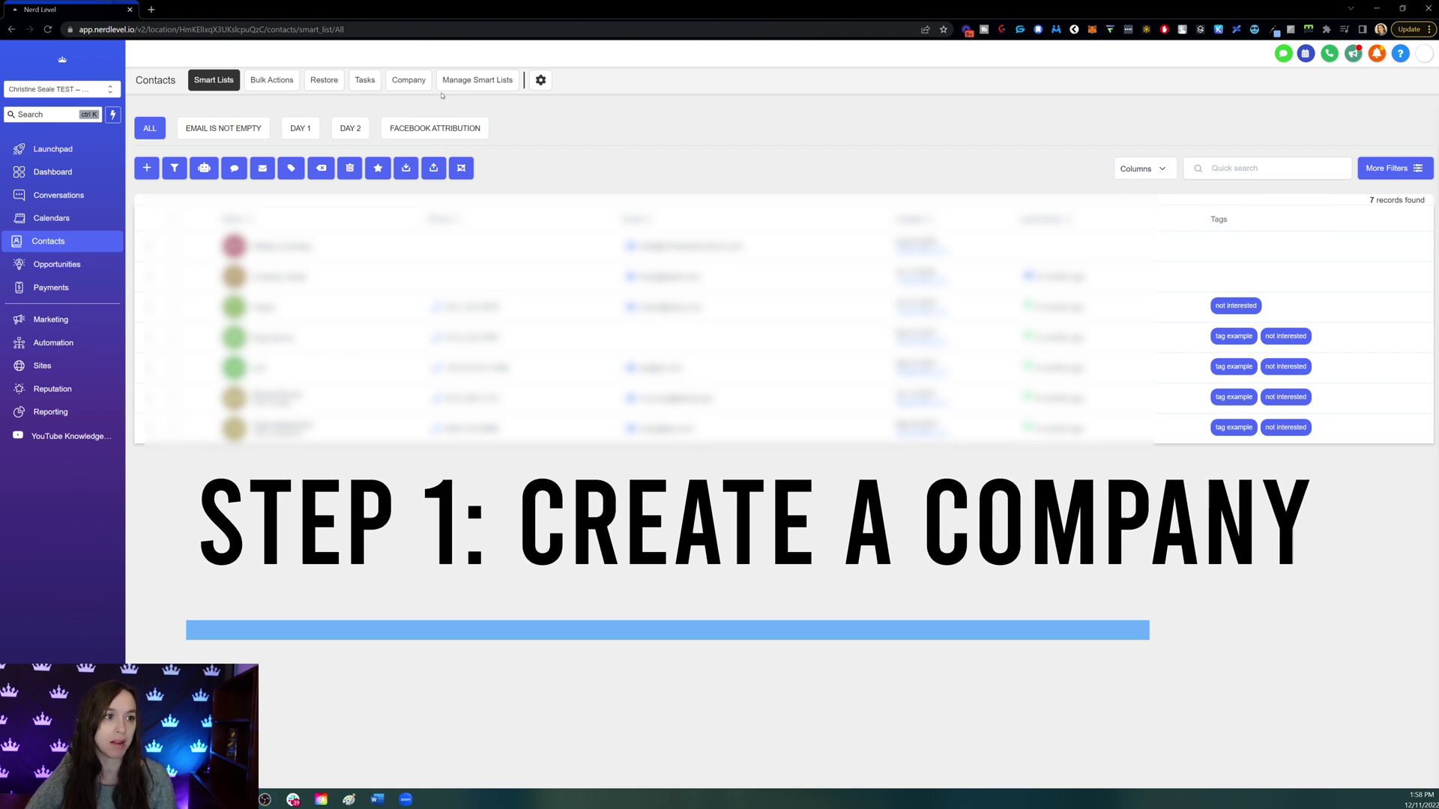
- From the Company list, start a new company named Testy
{"action": "left_click", "coordinate": [420, 86]}
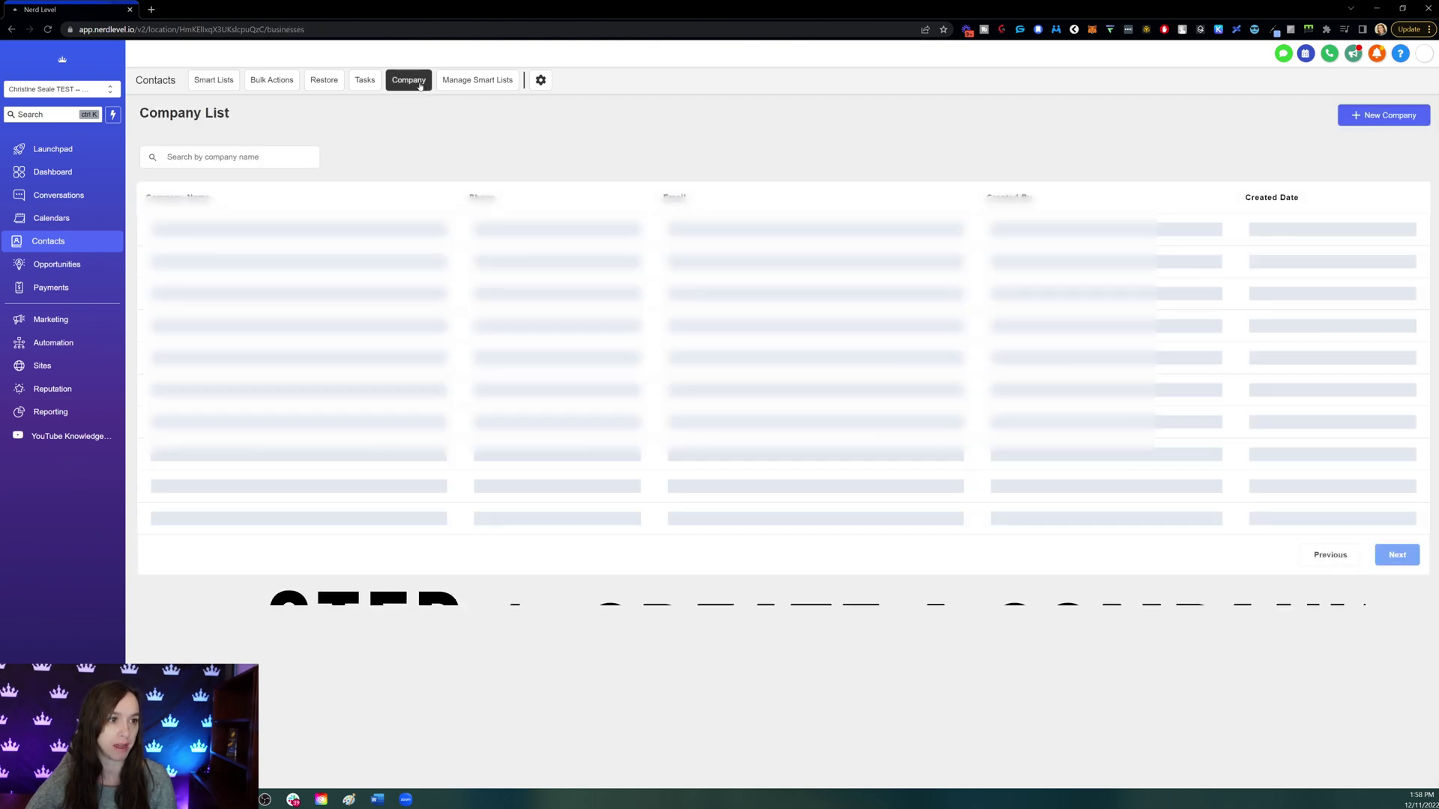
{"action": "left_click", "coordinate": [1389, 118]}
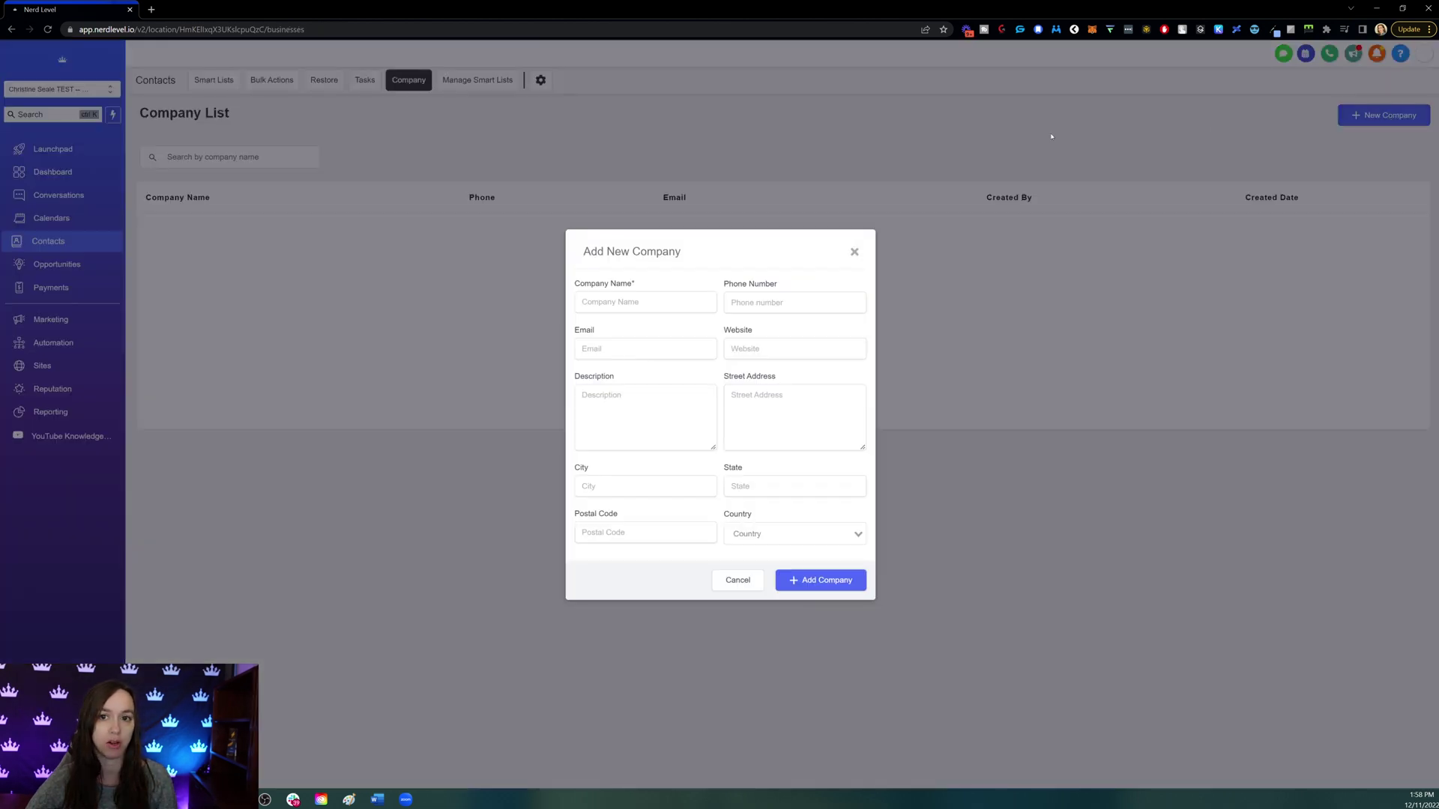
{"action": "left_click", "coordinate": [637, 303]}
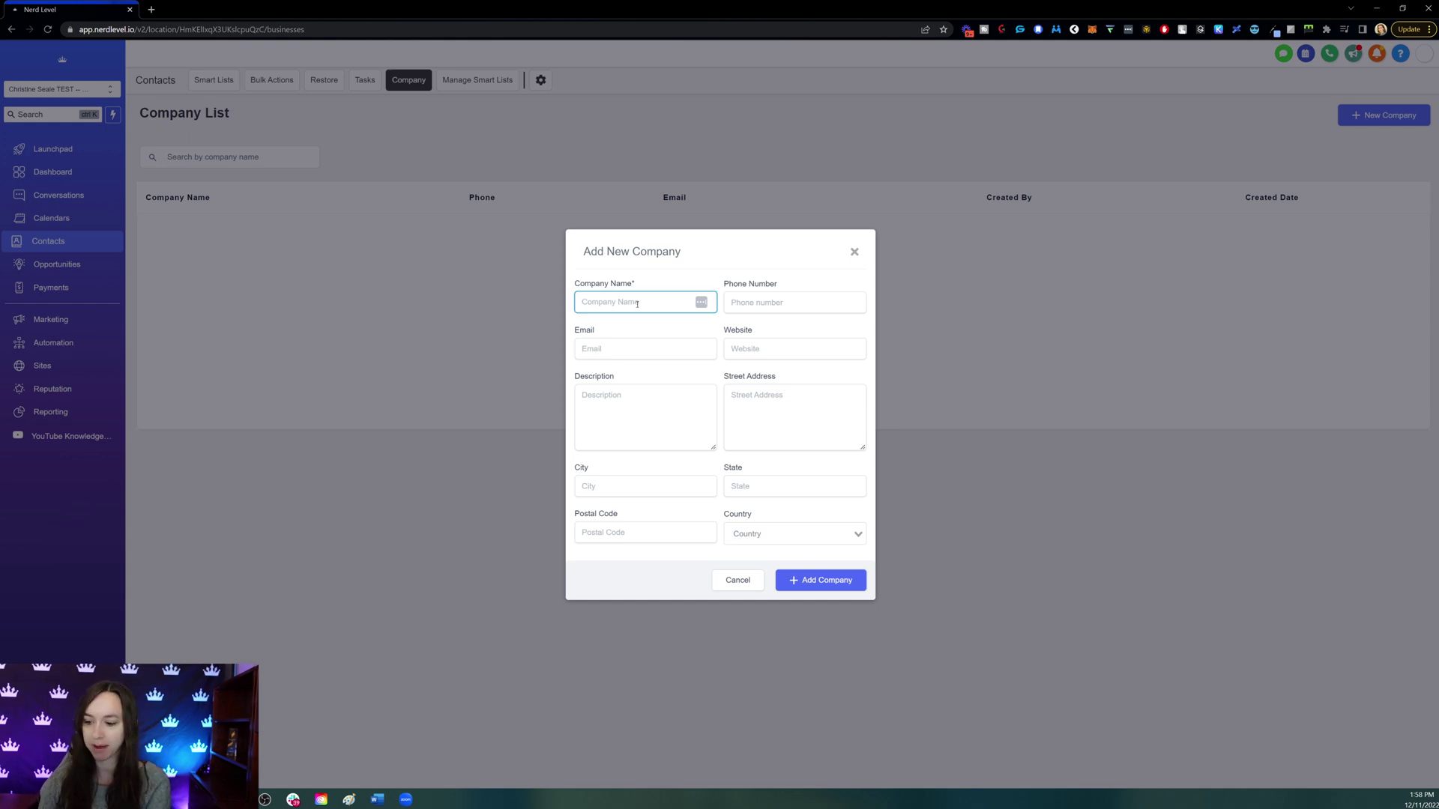
{"action": "type", "text": "Testy"}
- Enter the company phone number and correct the wrong area-code digit to 1
{"action": "key", "text": "Tab"}
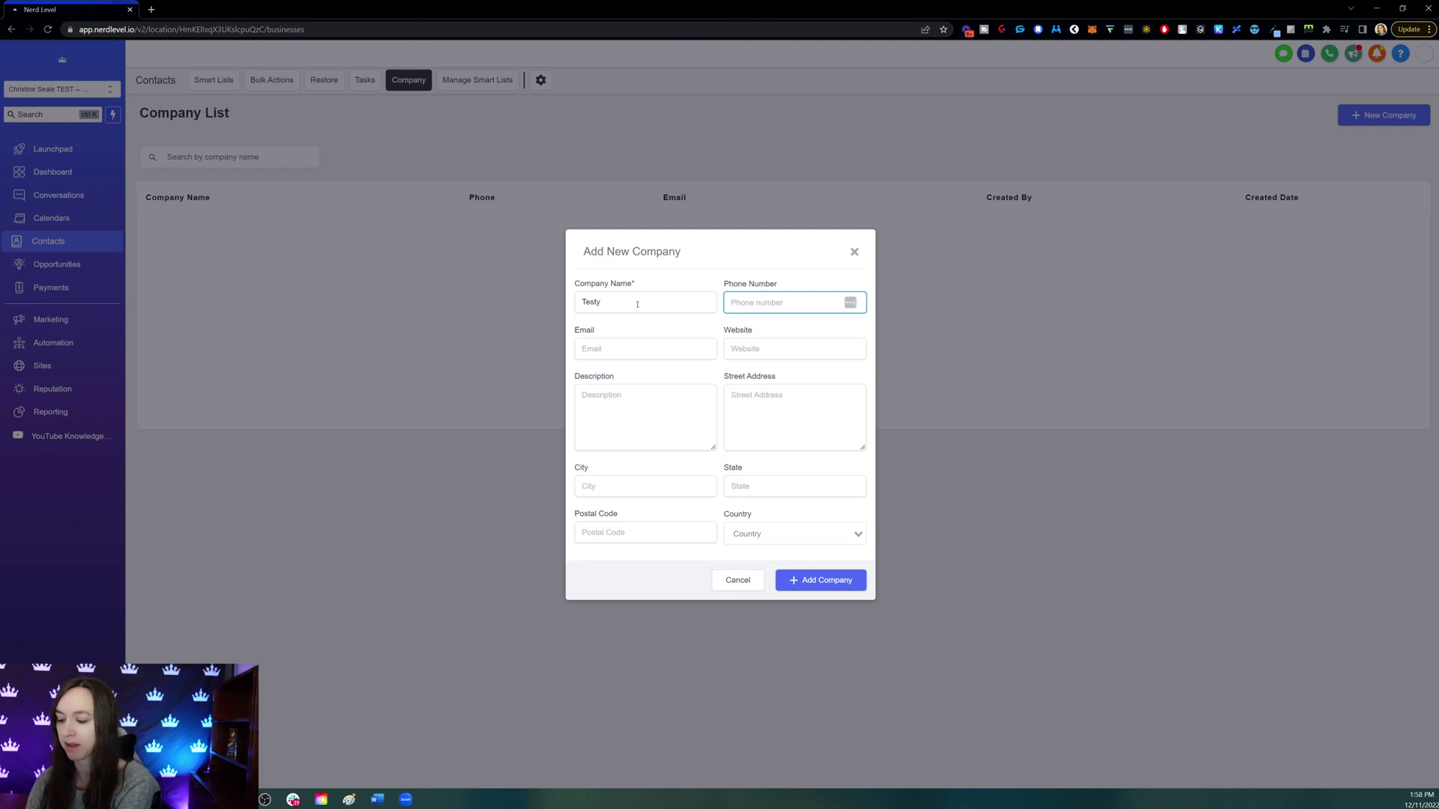
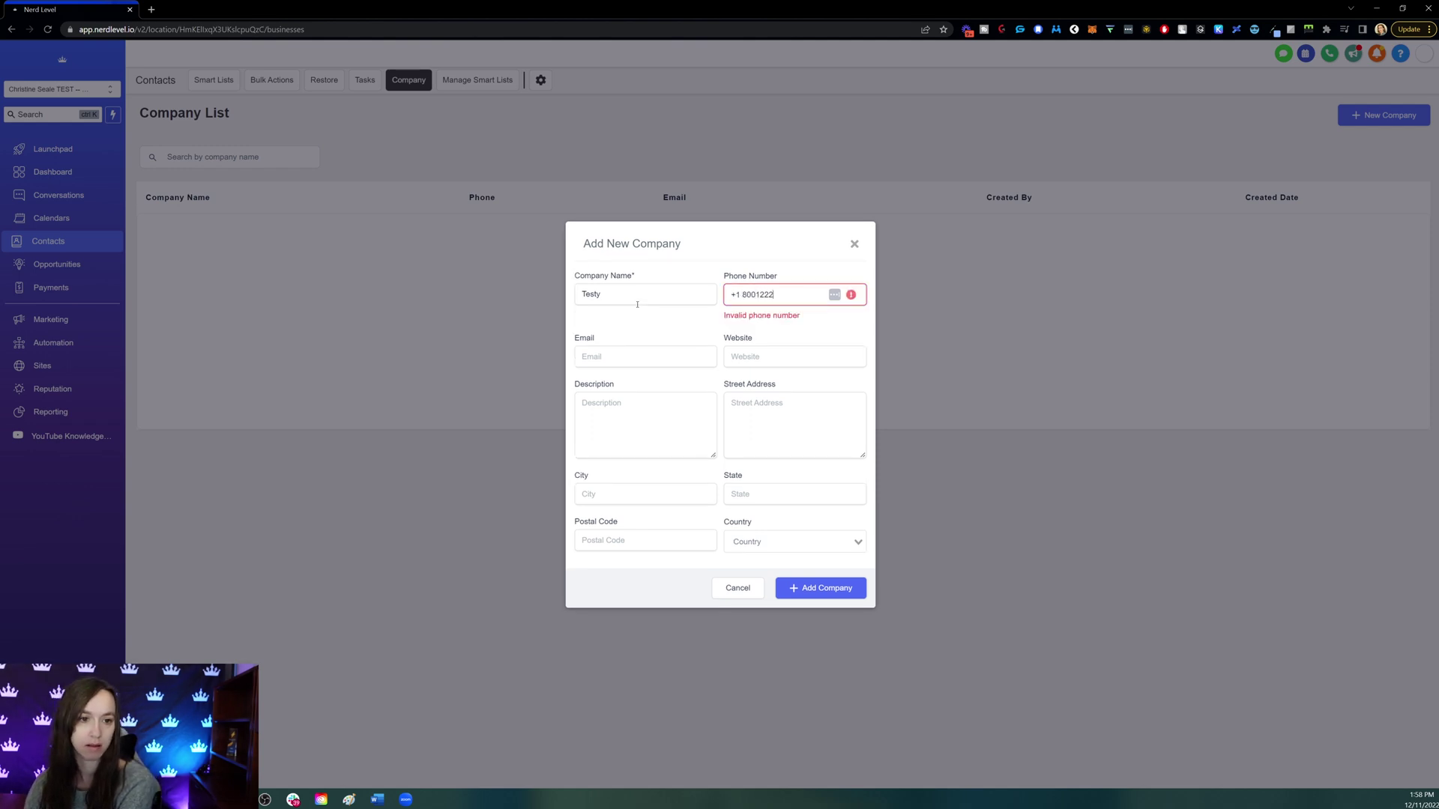
{"action": "key", "text": "Tab"}
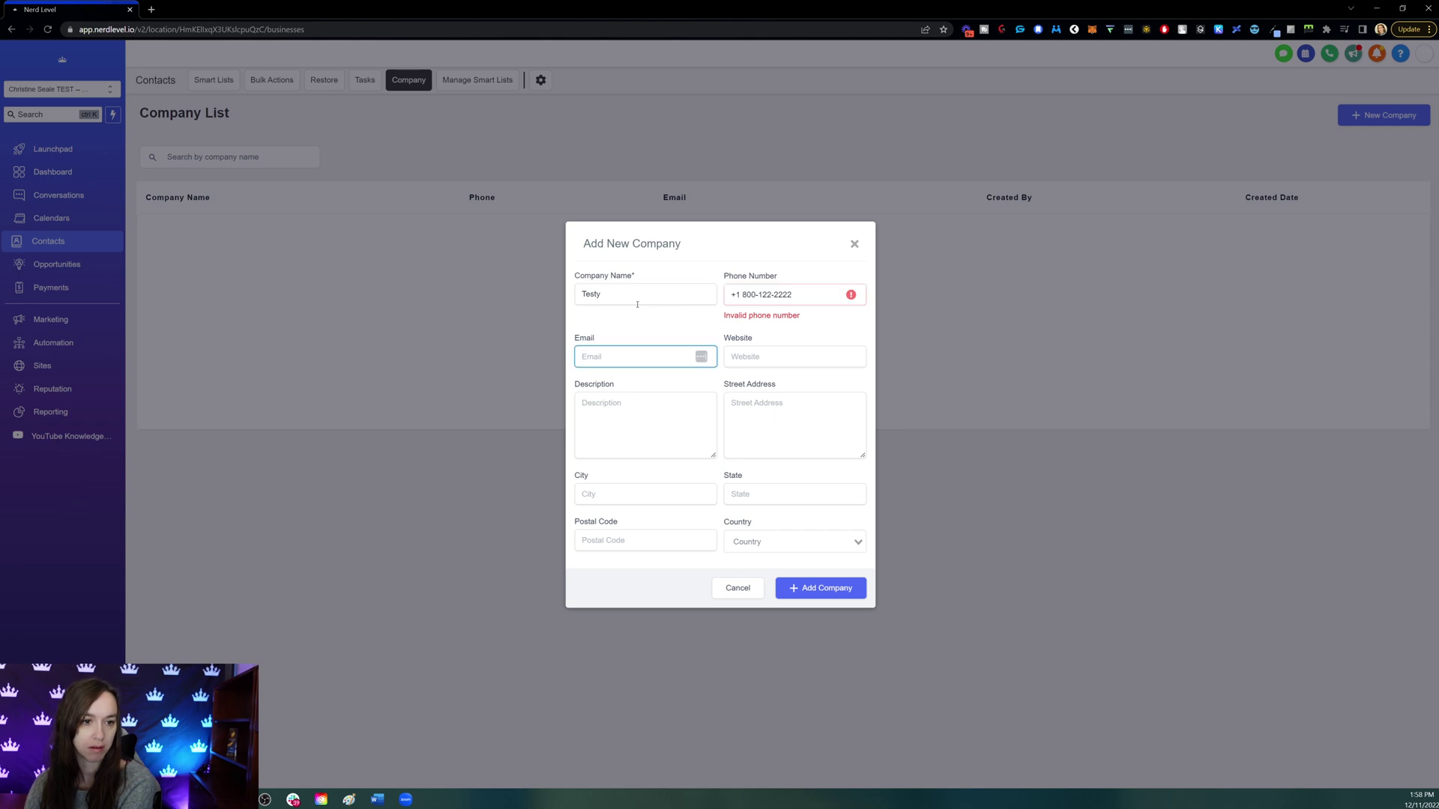
{"action": "left_click", "coordinate": [753, 295]}
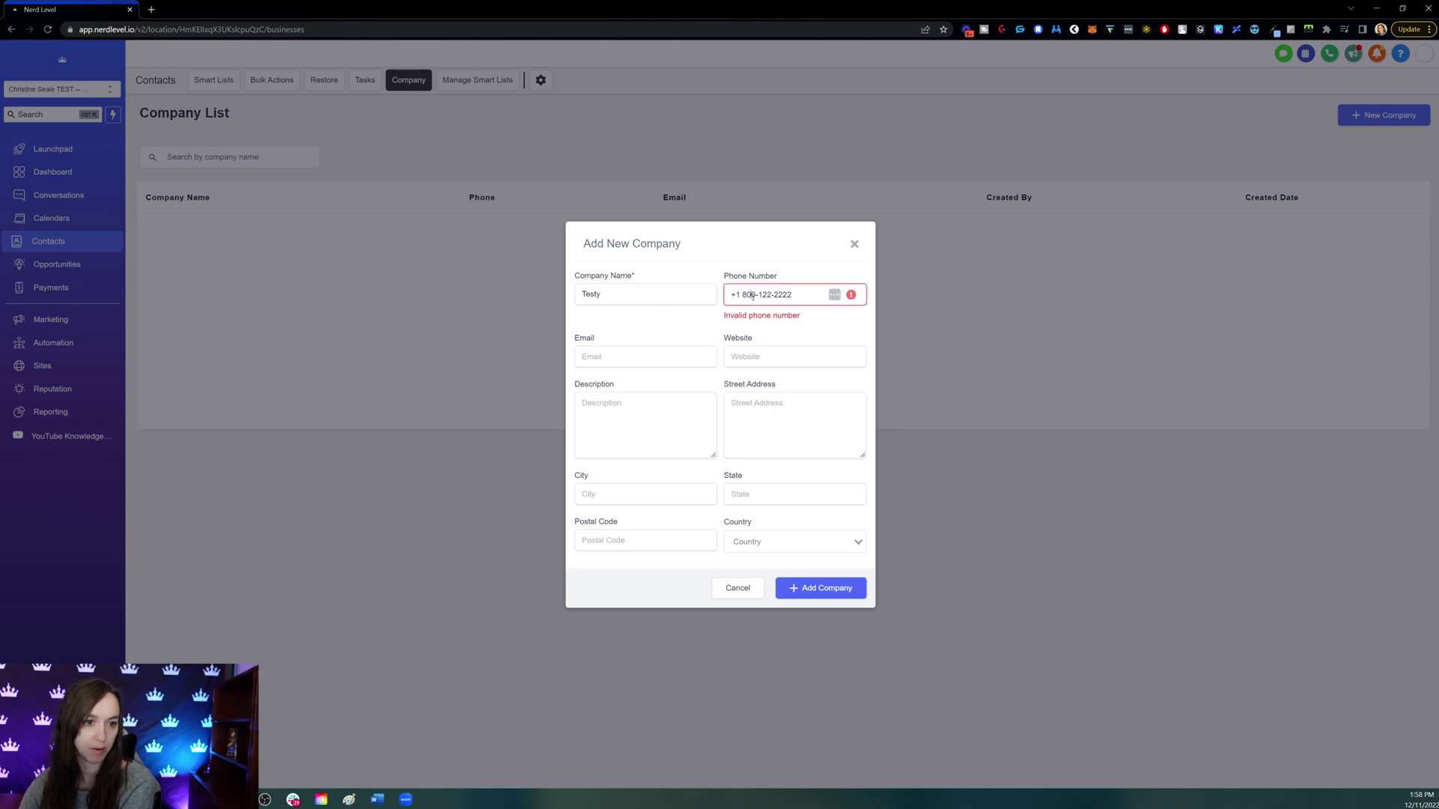
{"action": "left_click_drag", "start_coordinate": [751, 295], "coordinate": [755, 295]}
{"action": "type", "text": "1"}
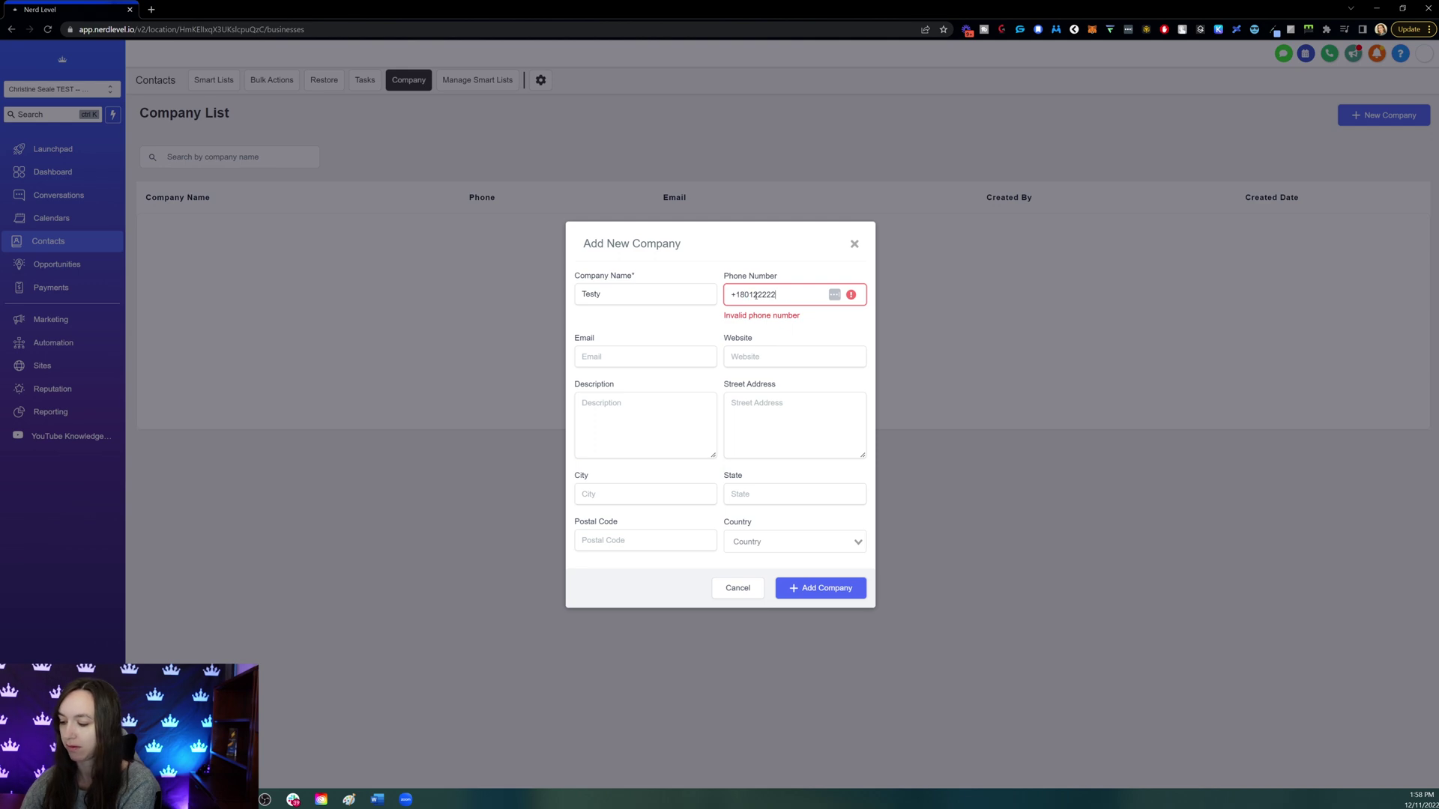
{"action": "left_click", "coordinate": [666, 343]}
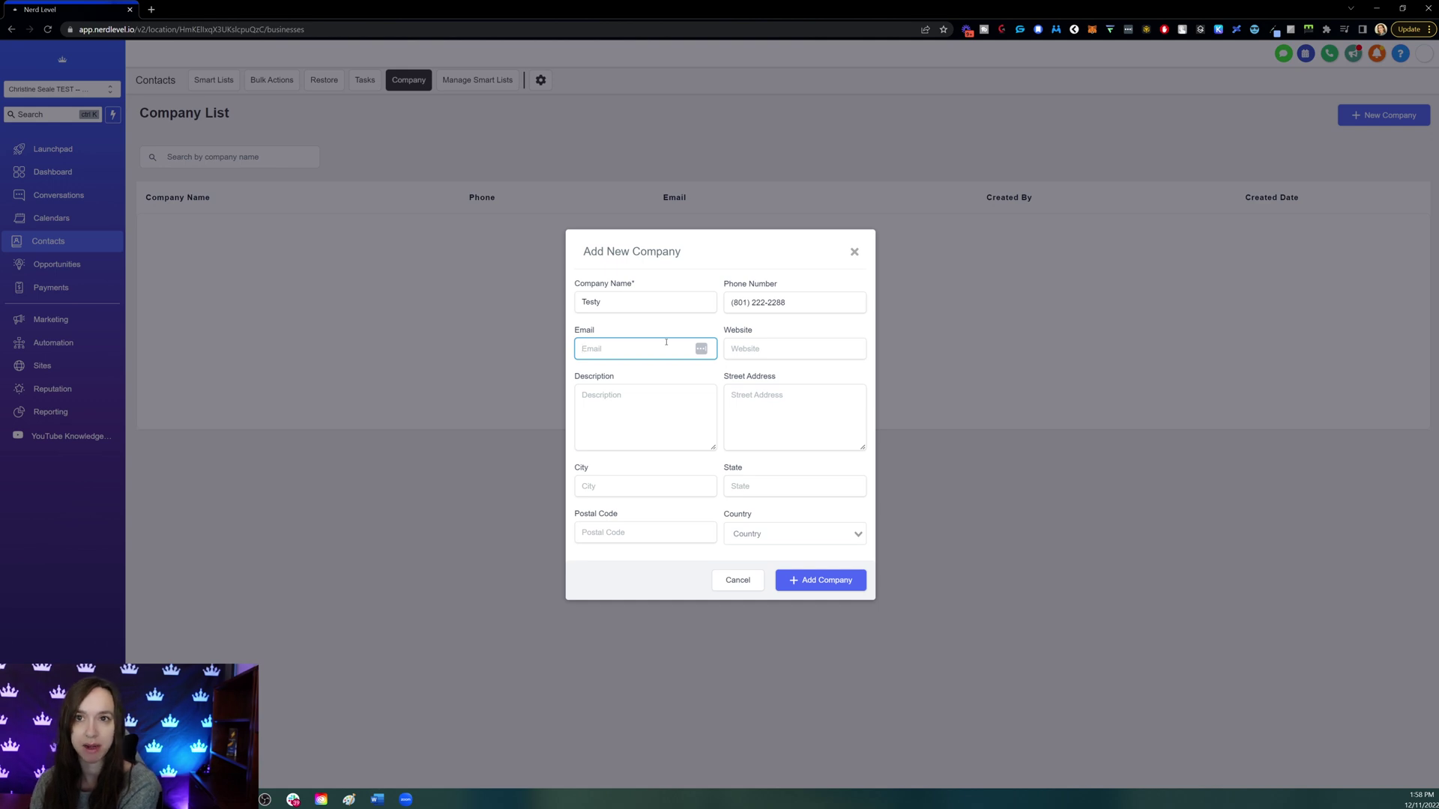
- Enter the support email, website company.com and description 'This is a real estate company'
{"action": "type", "text": "support@"}
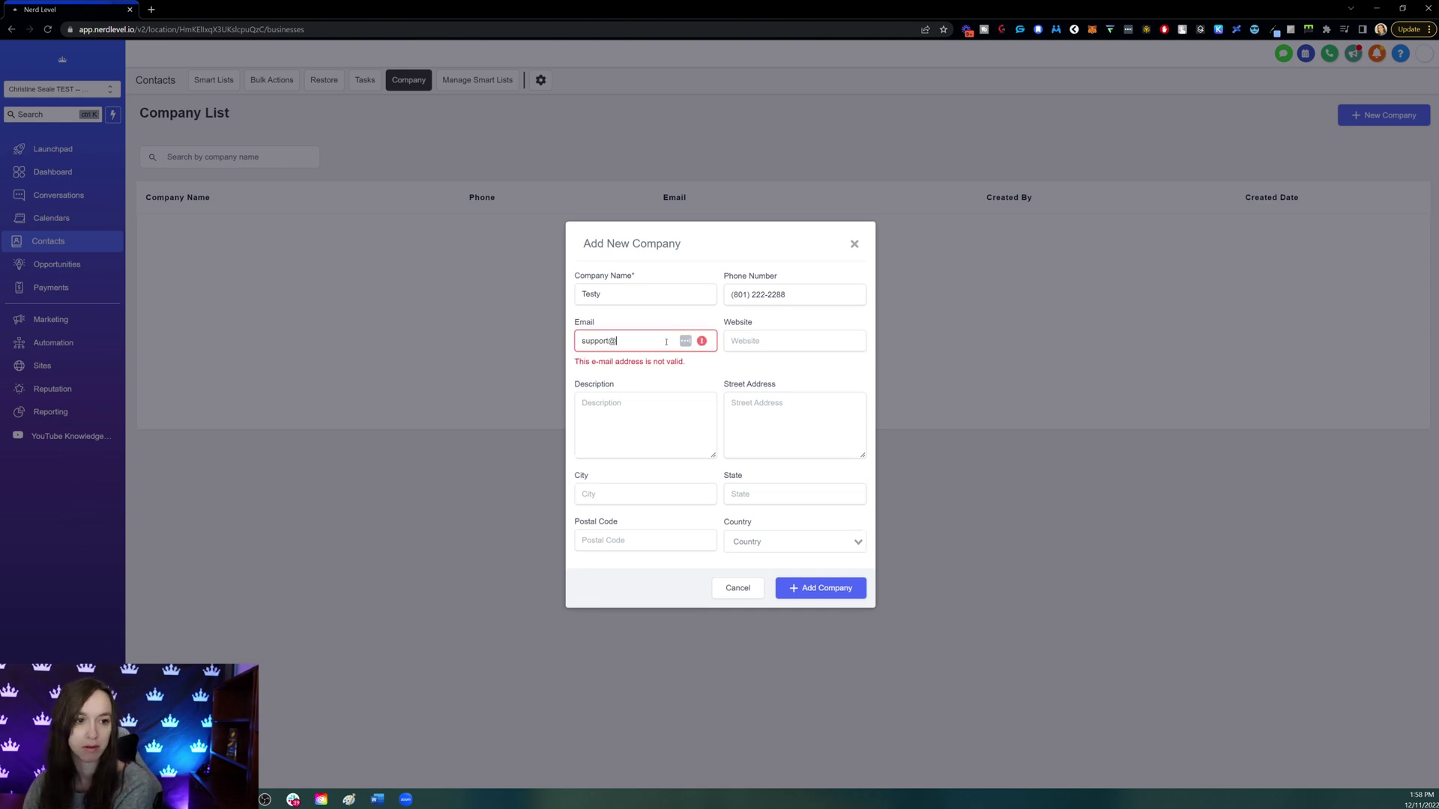
{"action": "type", "text": "company.com"}
{"action": "key", "text": "Tab"}
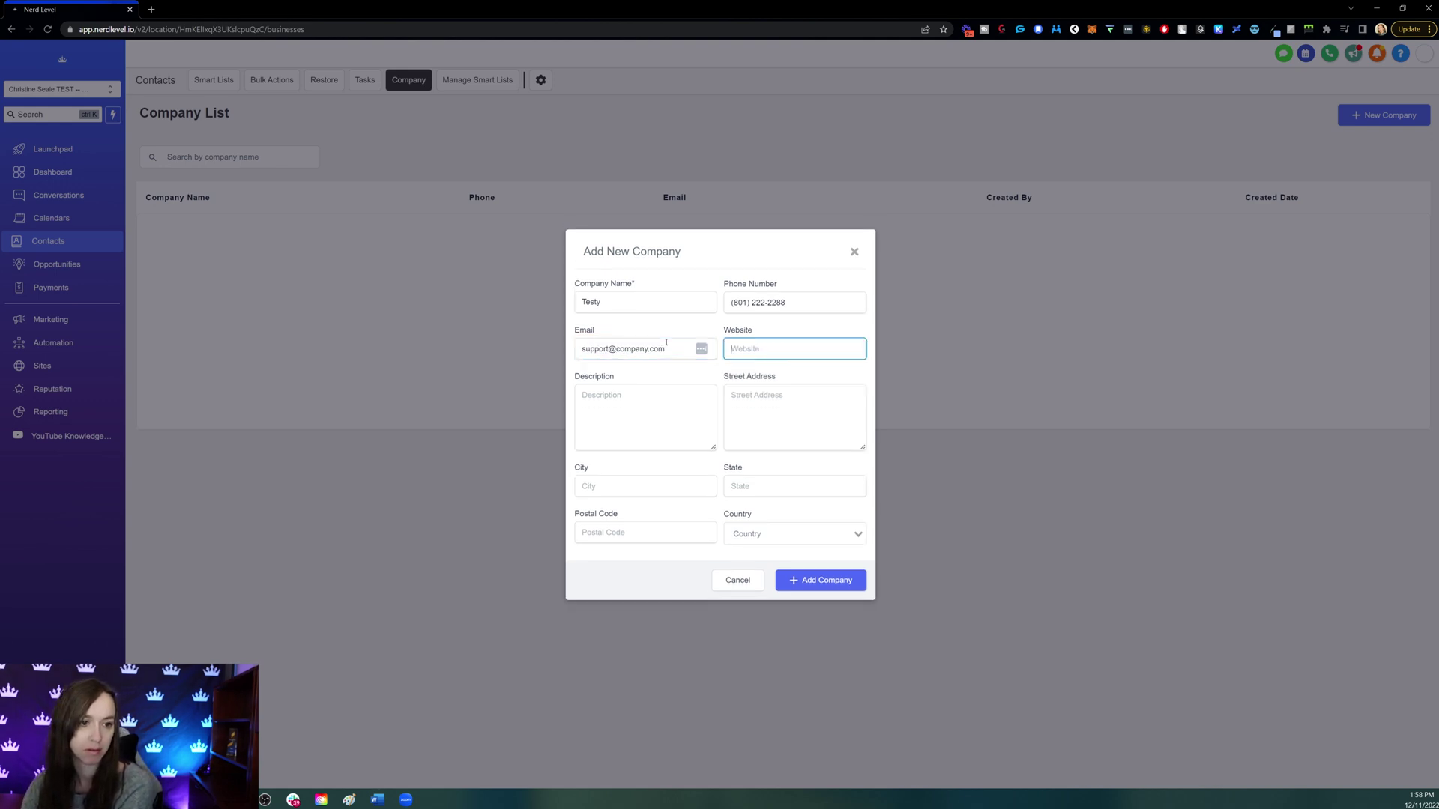
{"action": "type", "text": "company.com"}
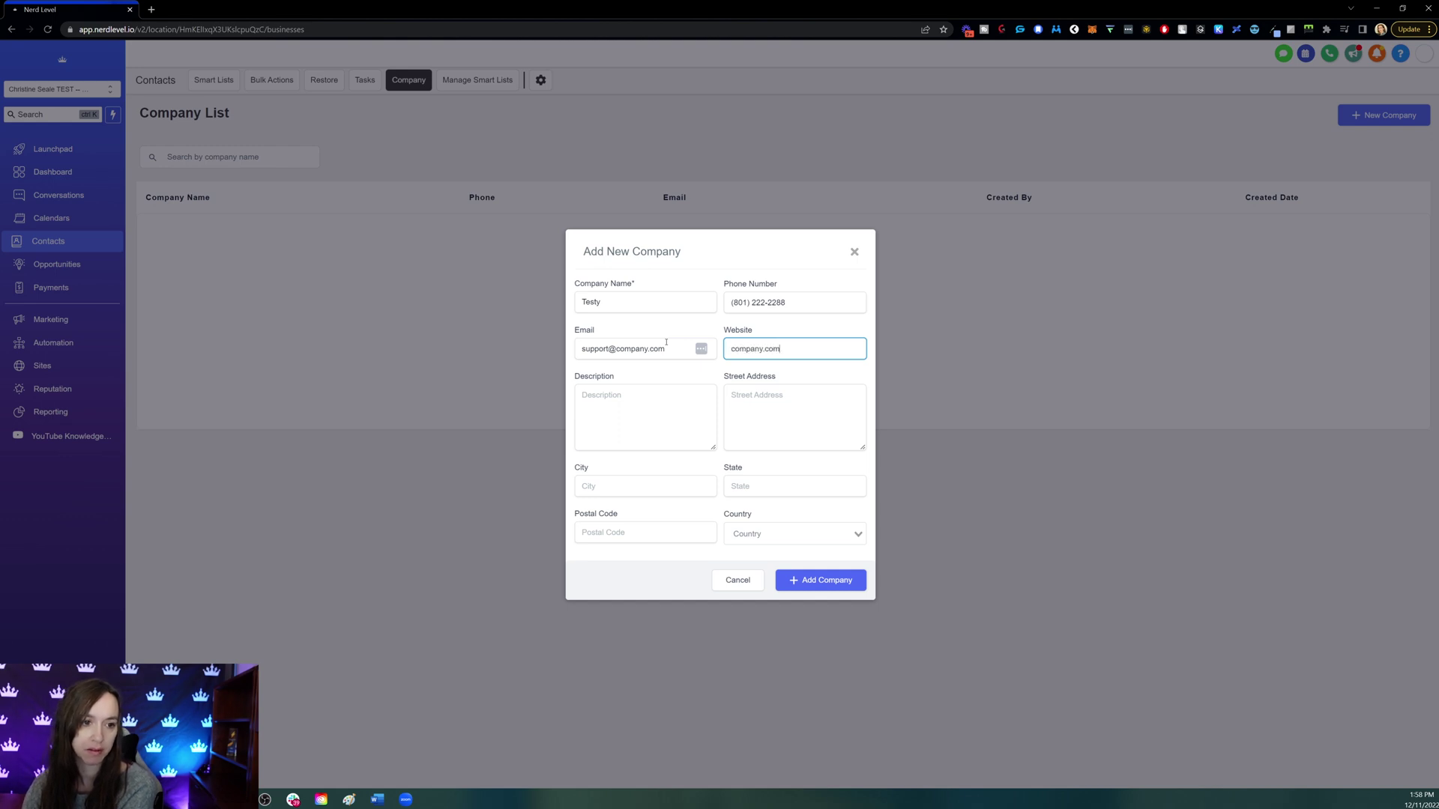
{"action": "key", "text": "Tab"}
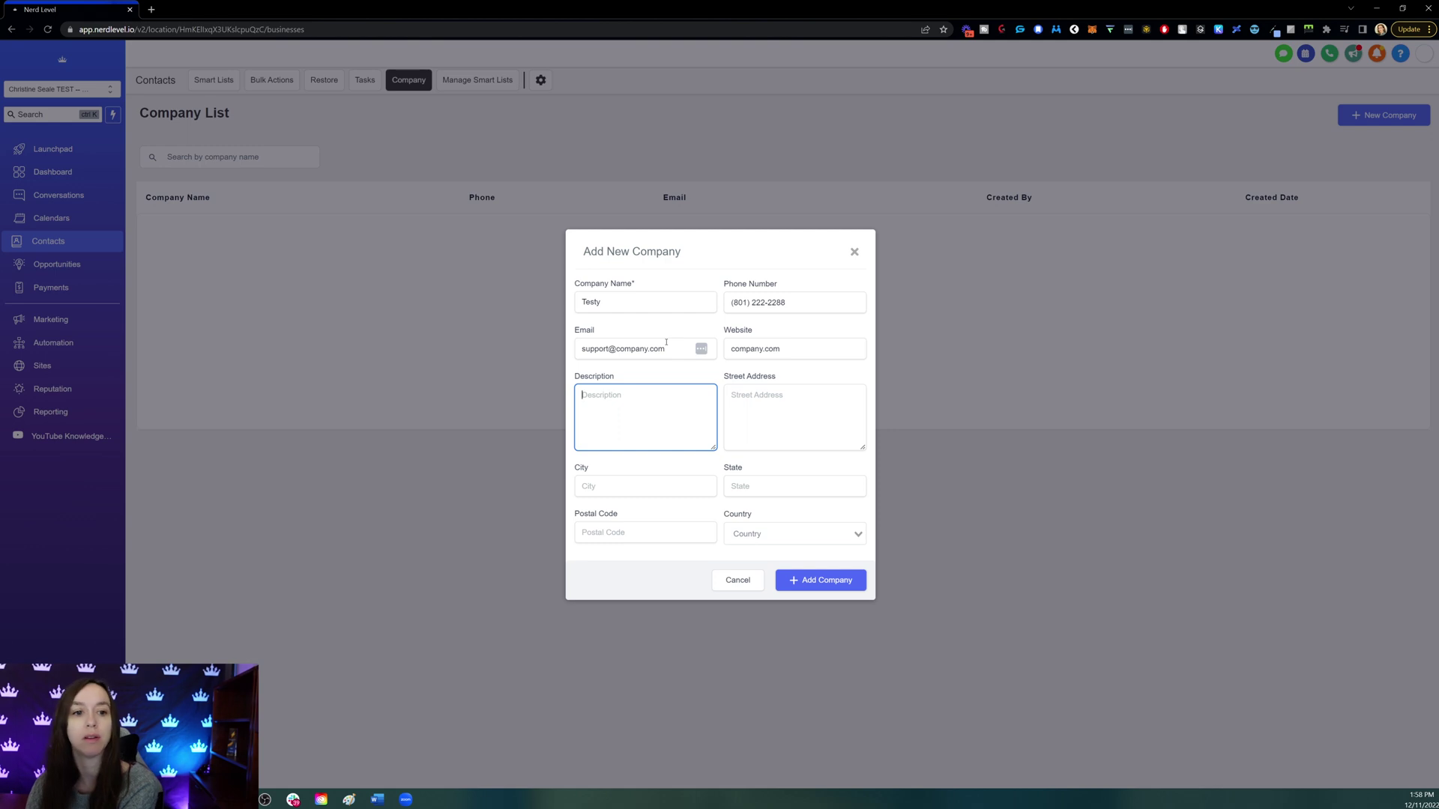
{"action": "type", "text": "This is a real "}
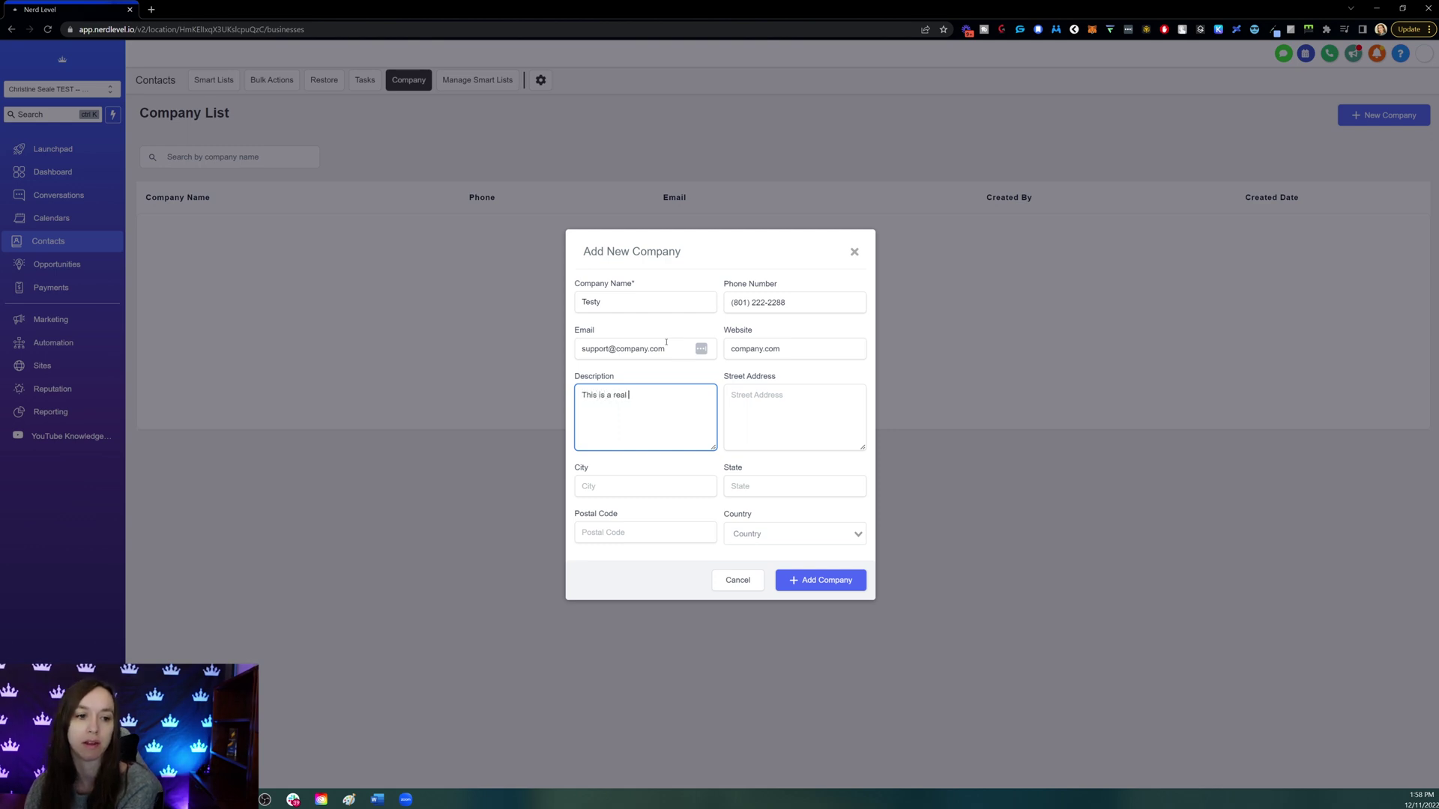
{"action": "type", "text": "estate compan"}
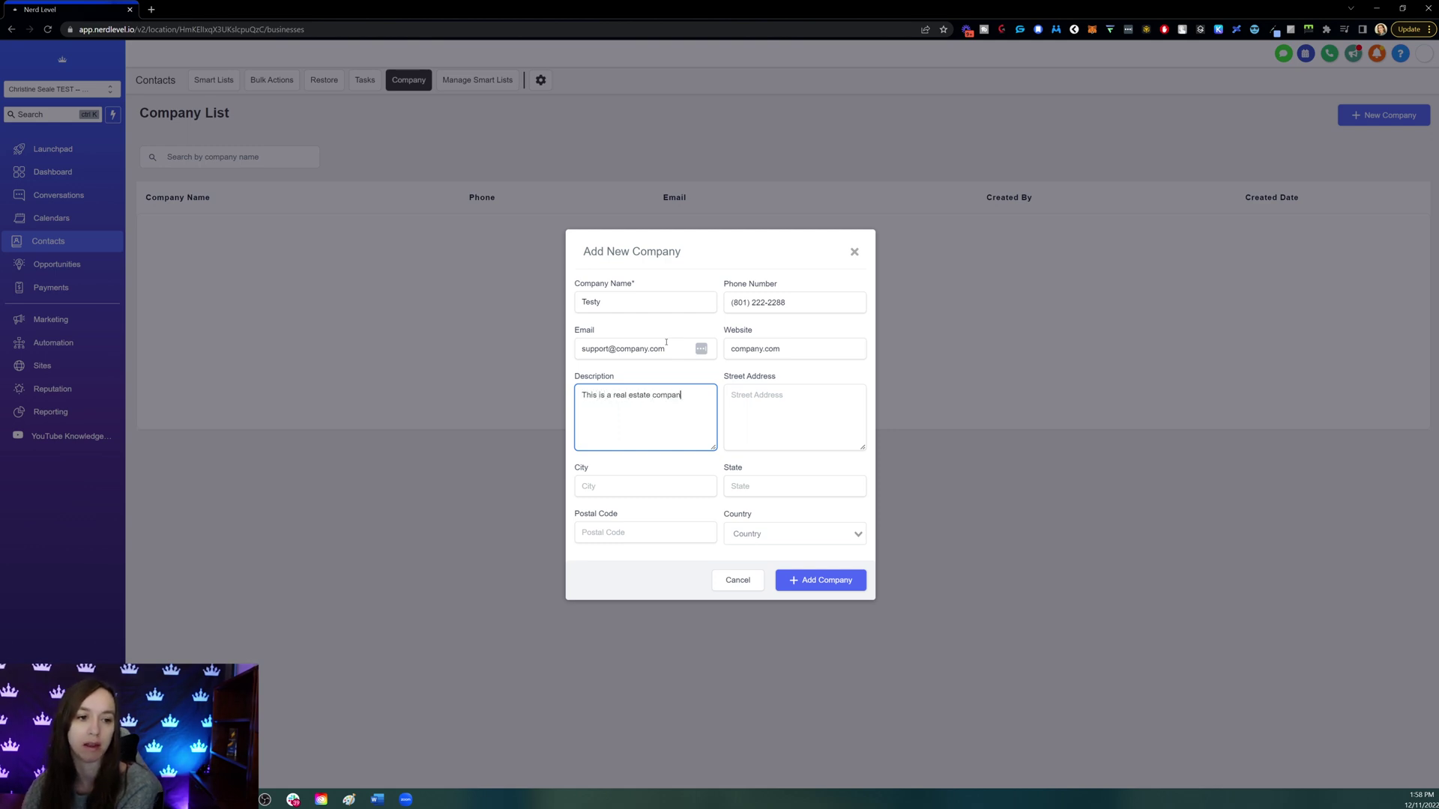
{"action": "type", "text": "y"}
- Set address 123 Main, NYC, NY 12345, country United States, and create the company
{"action": "key", "text": "Tab"}
{"action": "type", "text": "123 Main"}
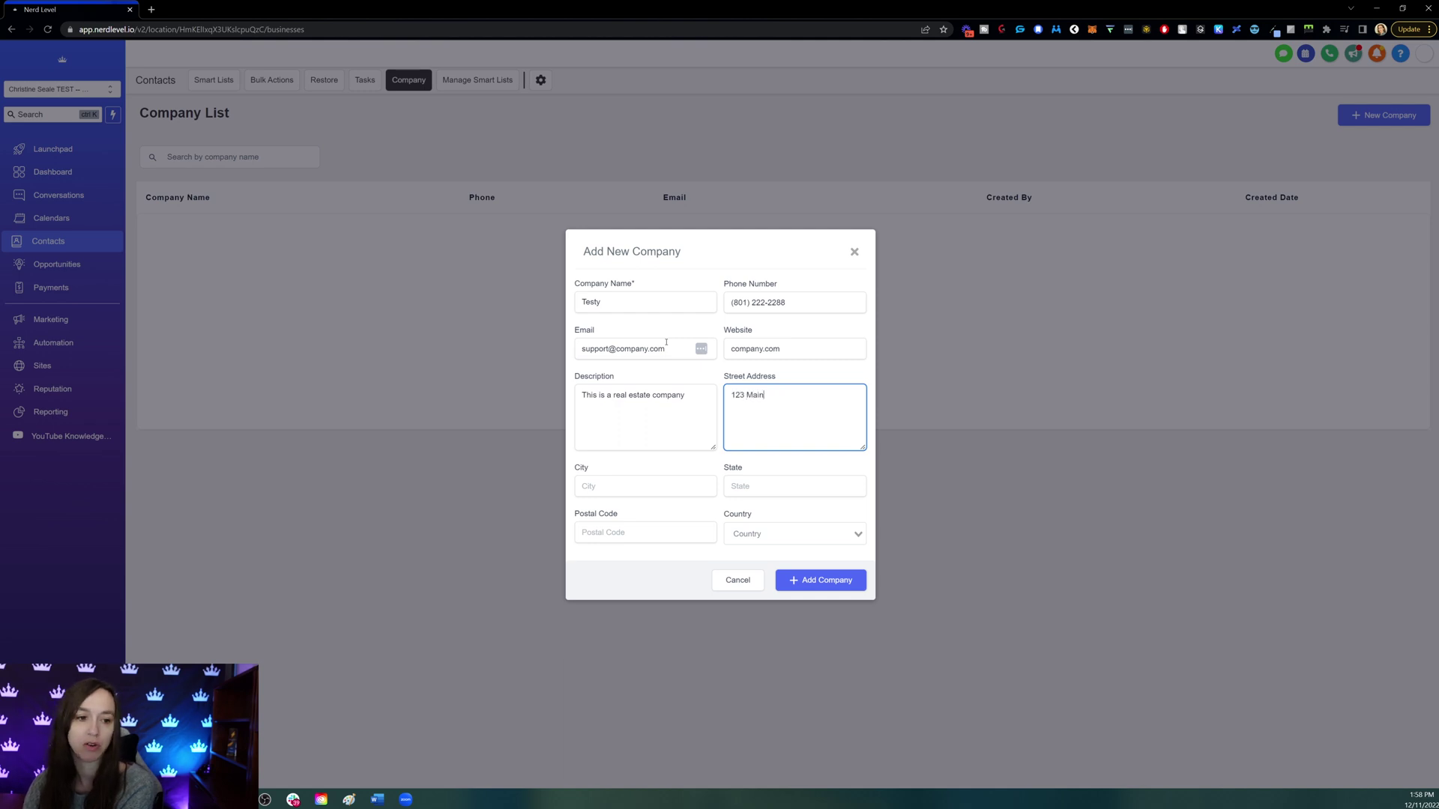
{"action": "key", "text": "Tab"}
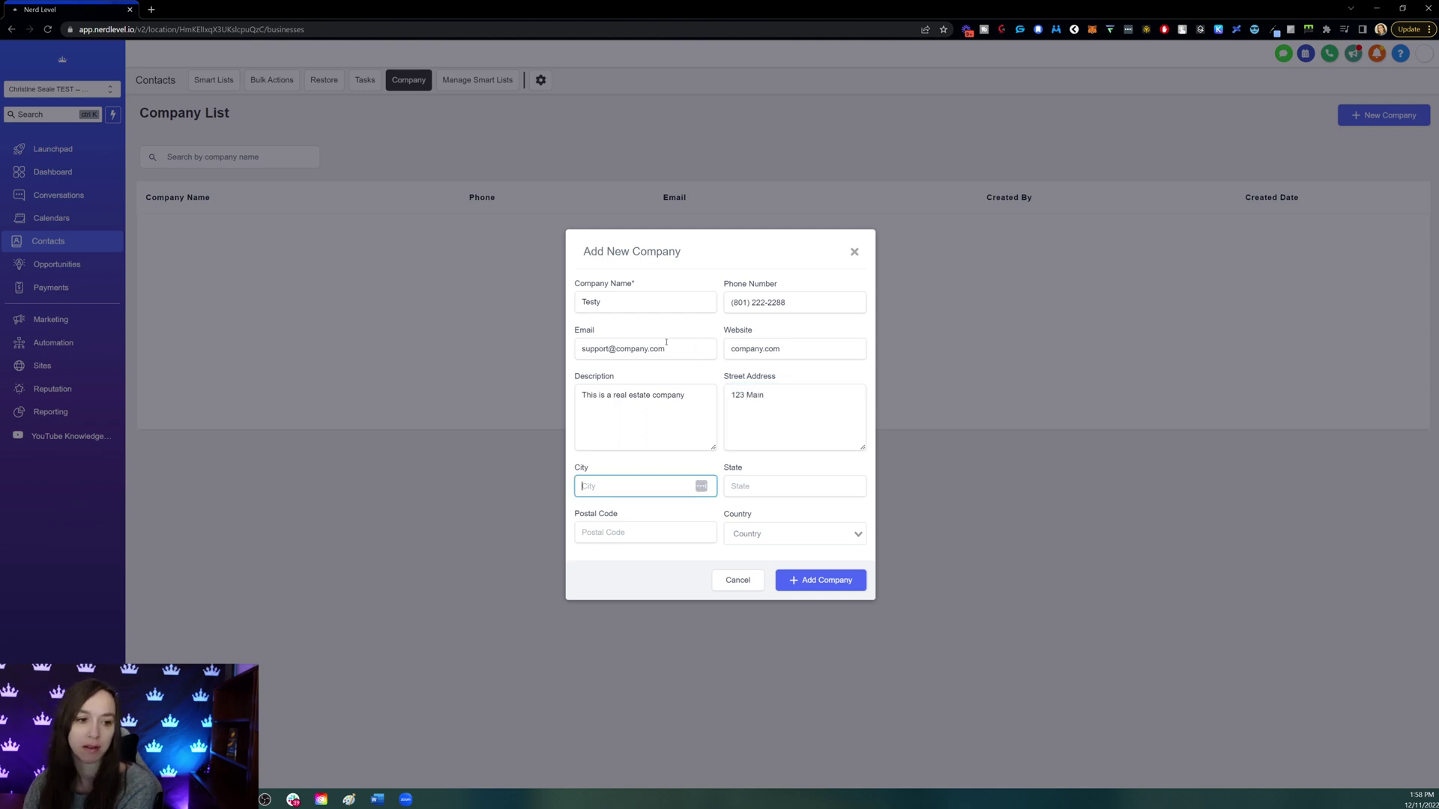
{"action": "type", "text": "NYC"}
{"action": "key", "text": "Tab"}
{"action": "type", "text": "NY"}
{"action": "key", "text": "Tab"}
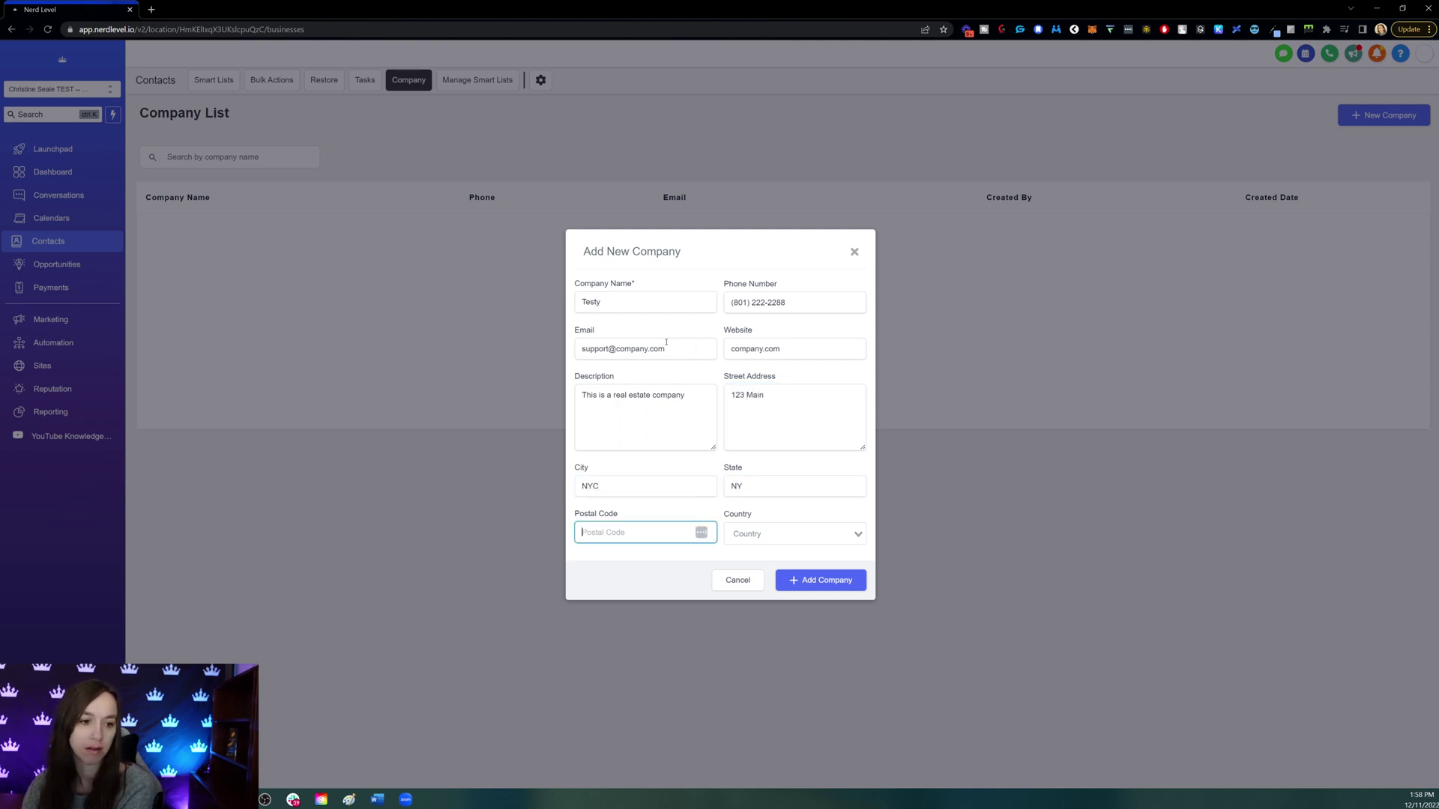
{"action": "type", "text": "12345"}
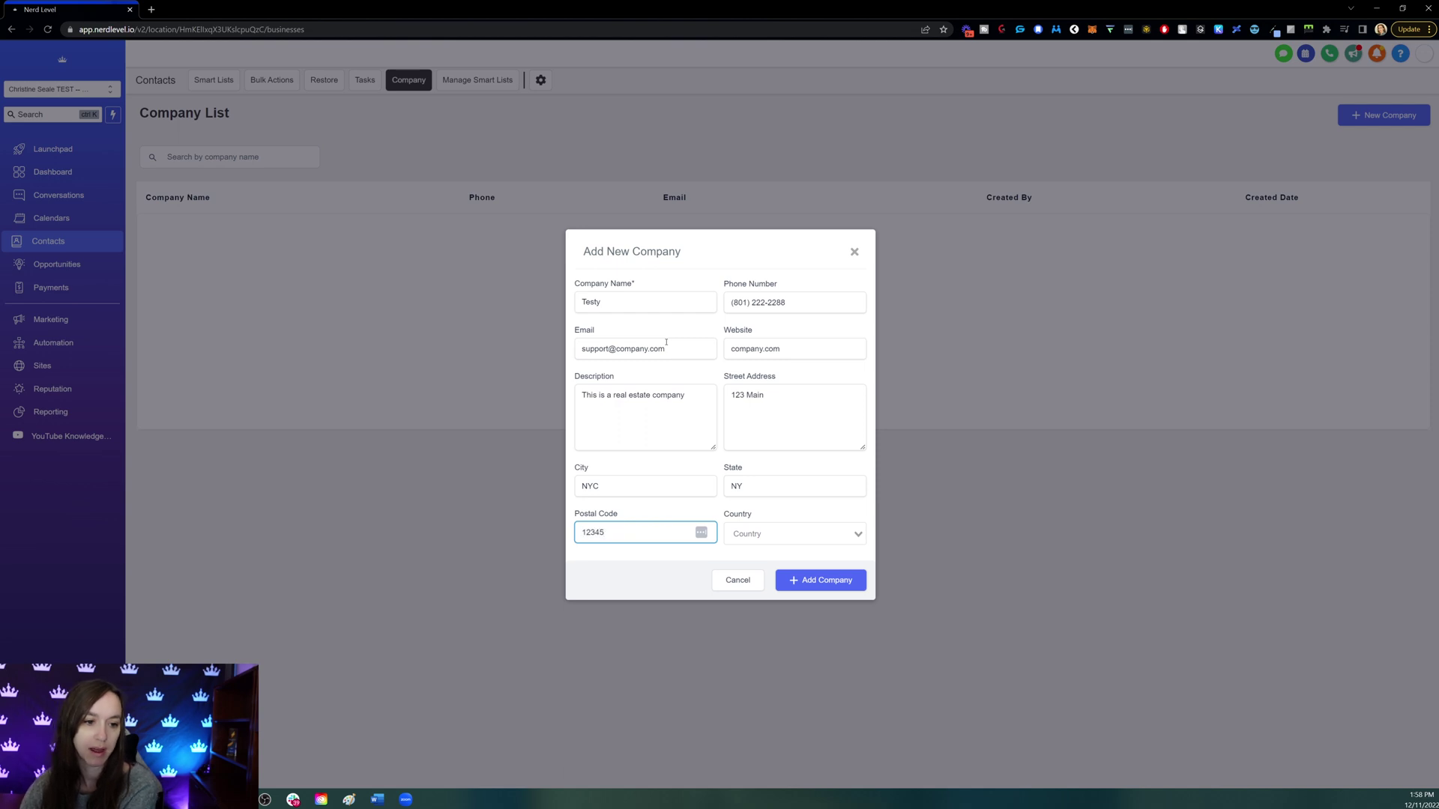
{"action": "left_click", "coordinate": [794, 534]}
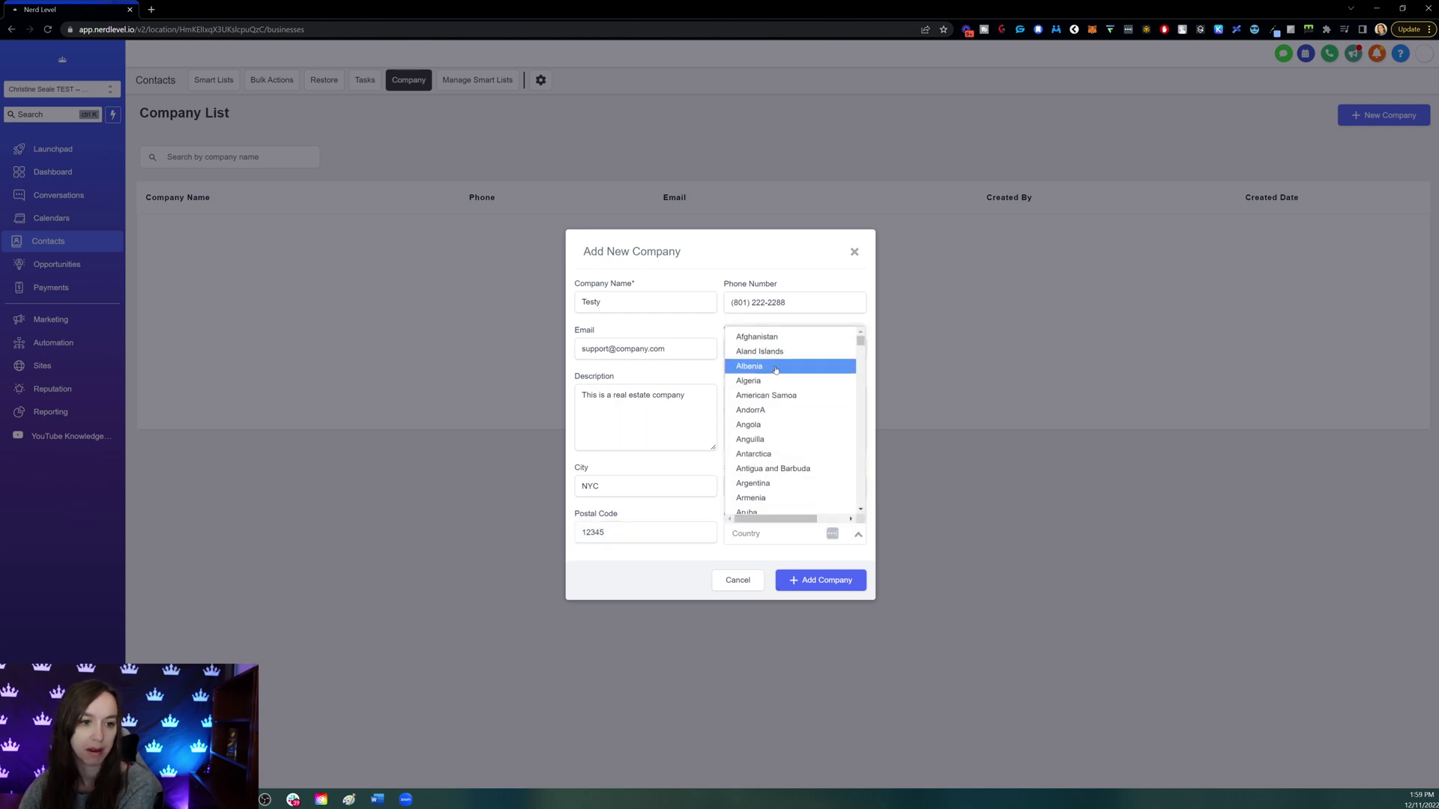
{"action": "type", "text": "uni"}
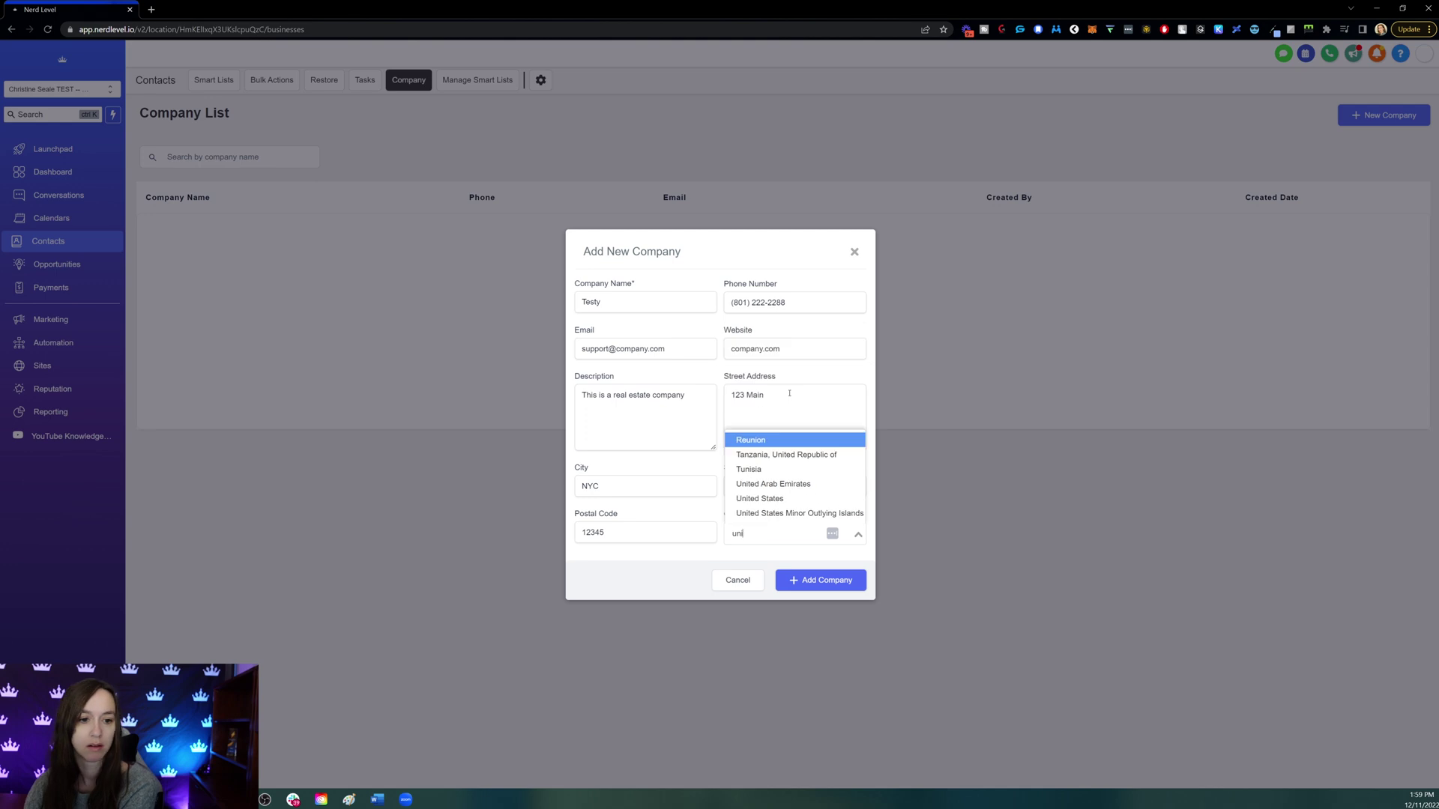
{"action": "left_click", "coordinate": [759, 498]}
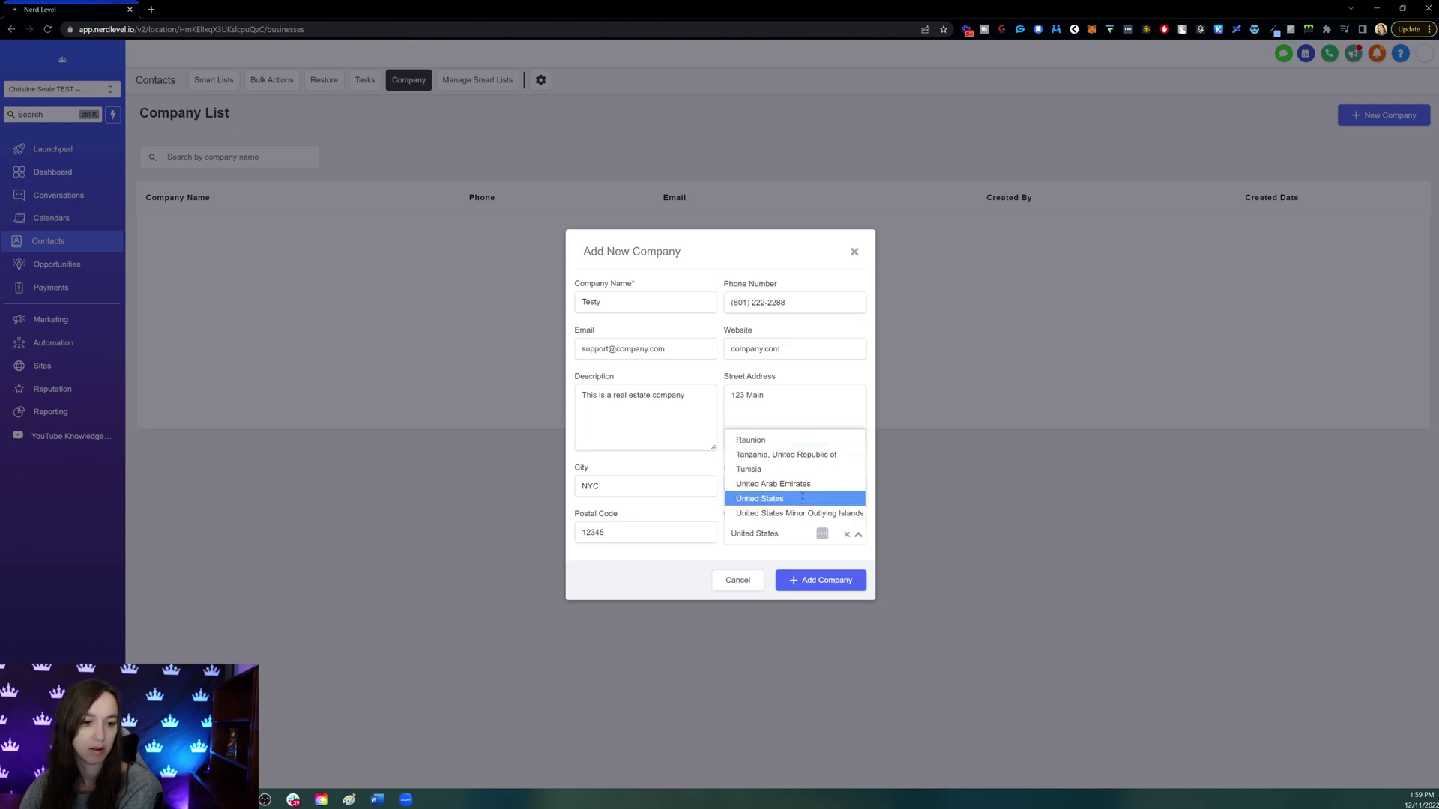
{"action": "left_click", "coordinate": [820, 580]}
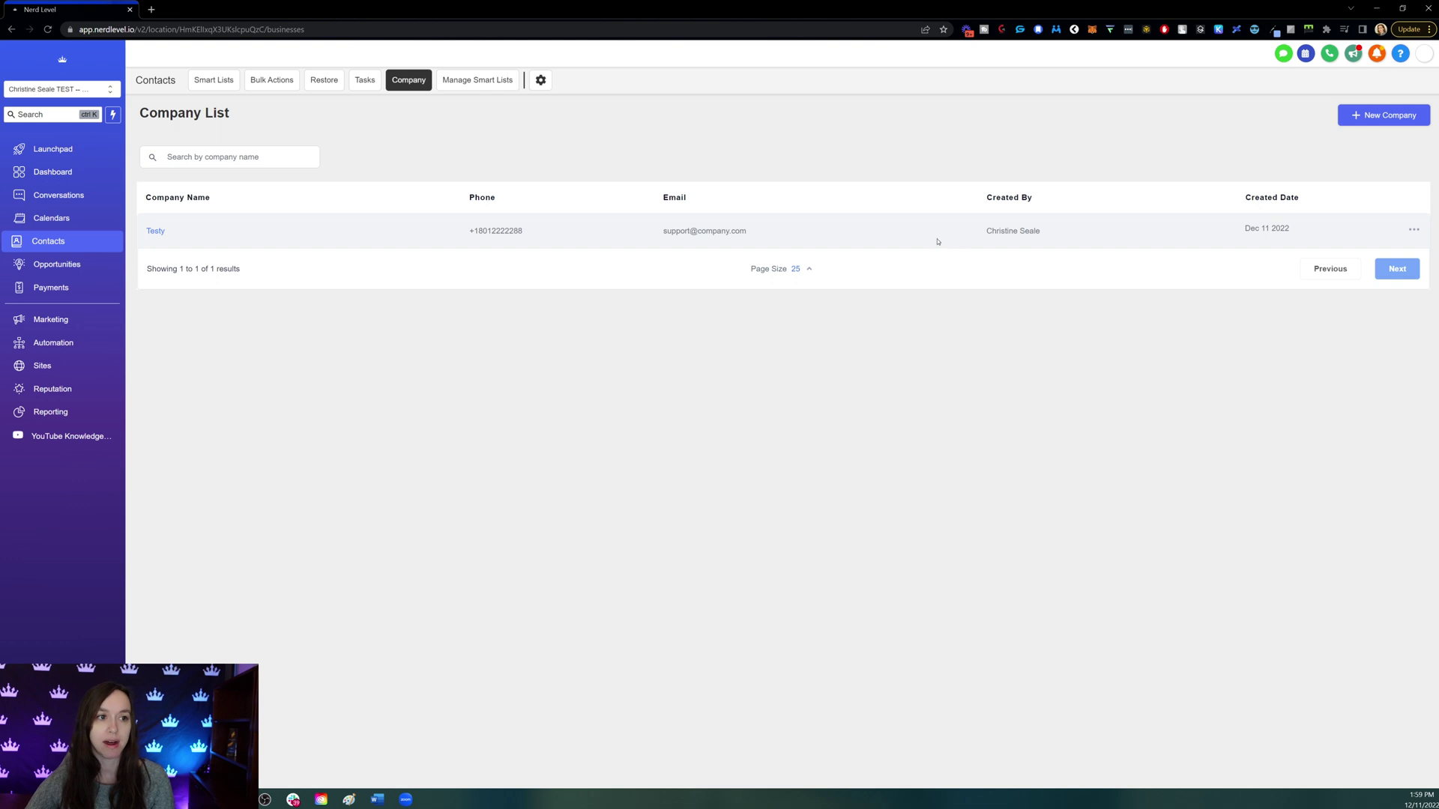
- Open the actions menu for the Testy company row
{"action": "left_click", "coordinate": [1414, 230]}
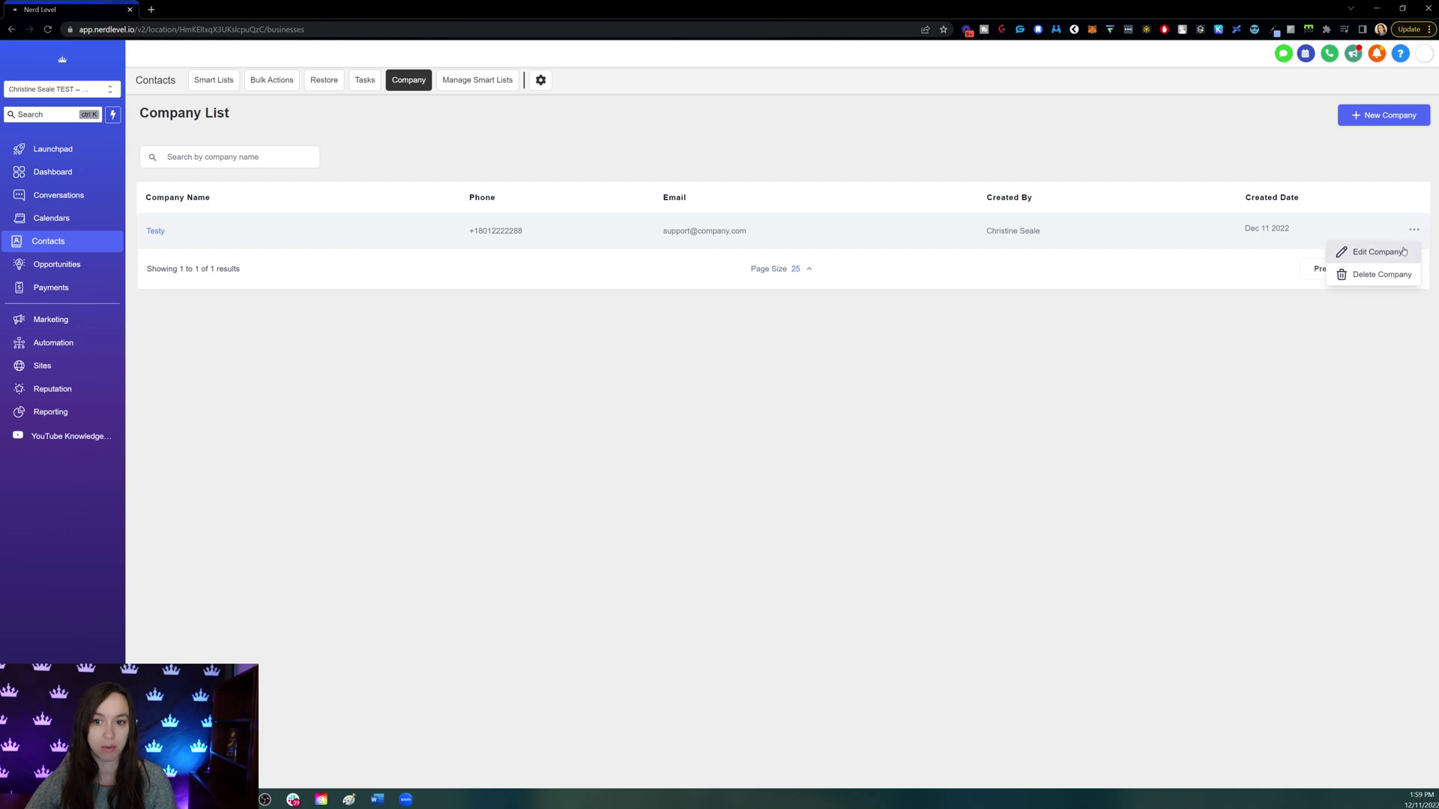
- Open and close Testy's edit form unchanged, dismiss its actions, and go to Smart Lists
{"action": "left_click", "coordinate": [1404, 250]}
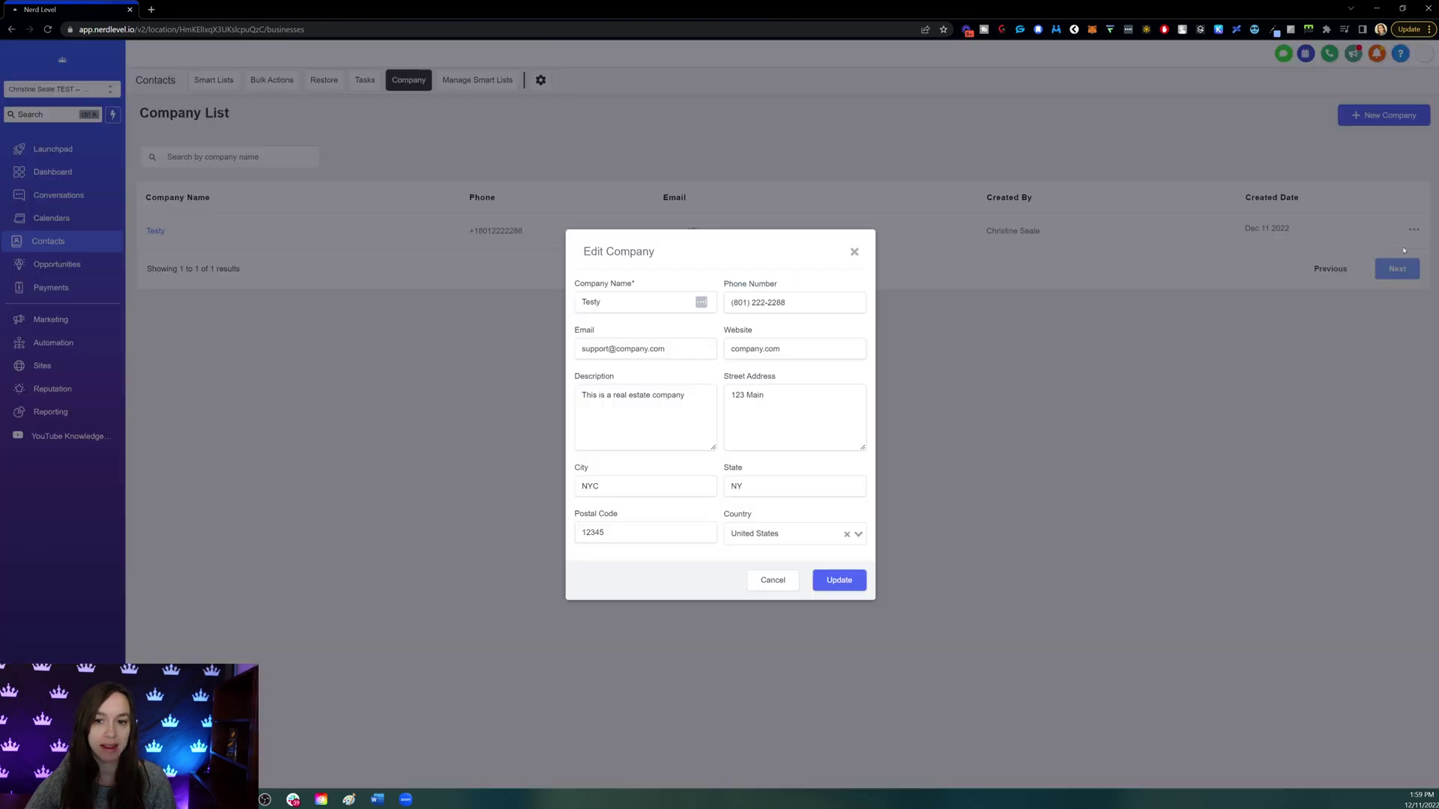
{"action": "left_click", "coordinate": [854, 252]}
{"action": "left_click", "coordinate": [1417, 232]}
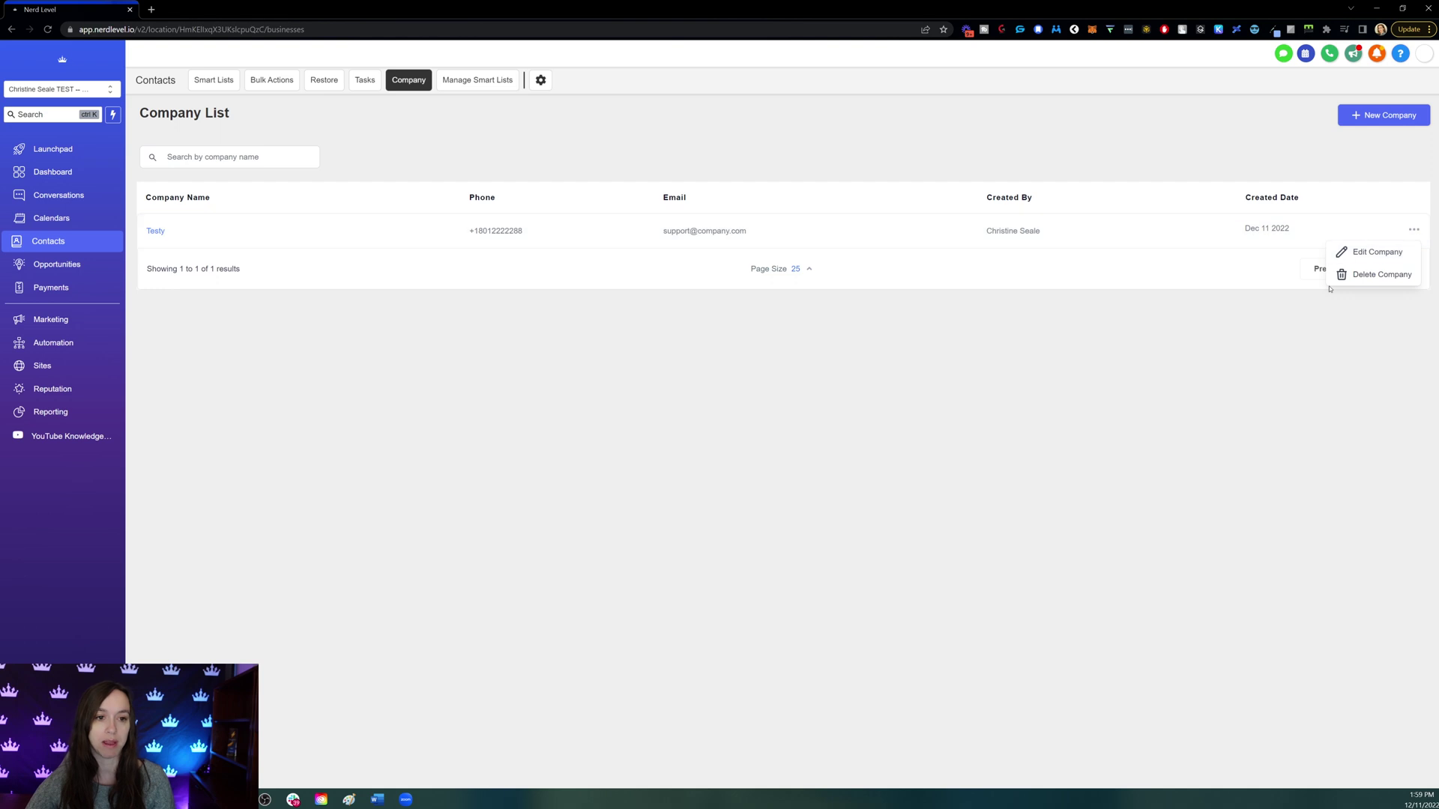
{"action": "left_click", "coordinate": [1379, 290]}
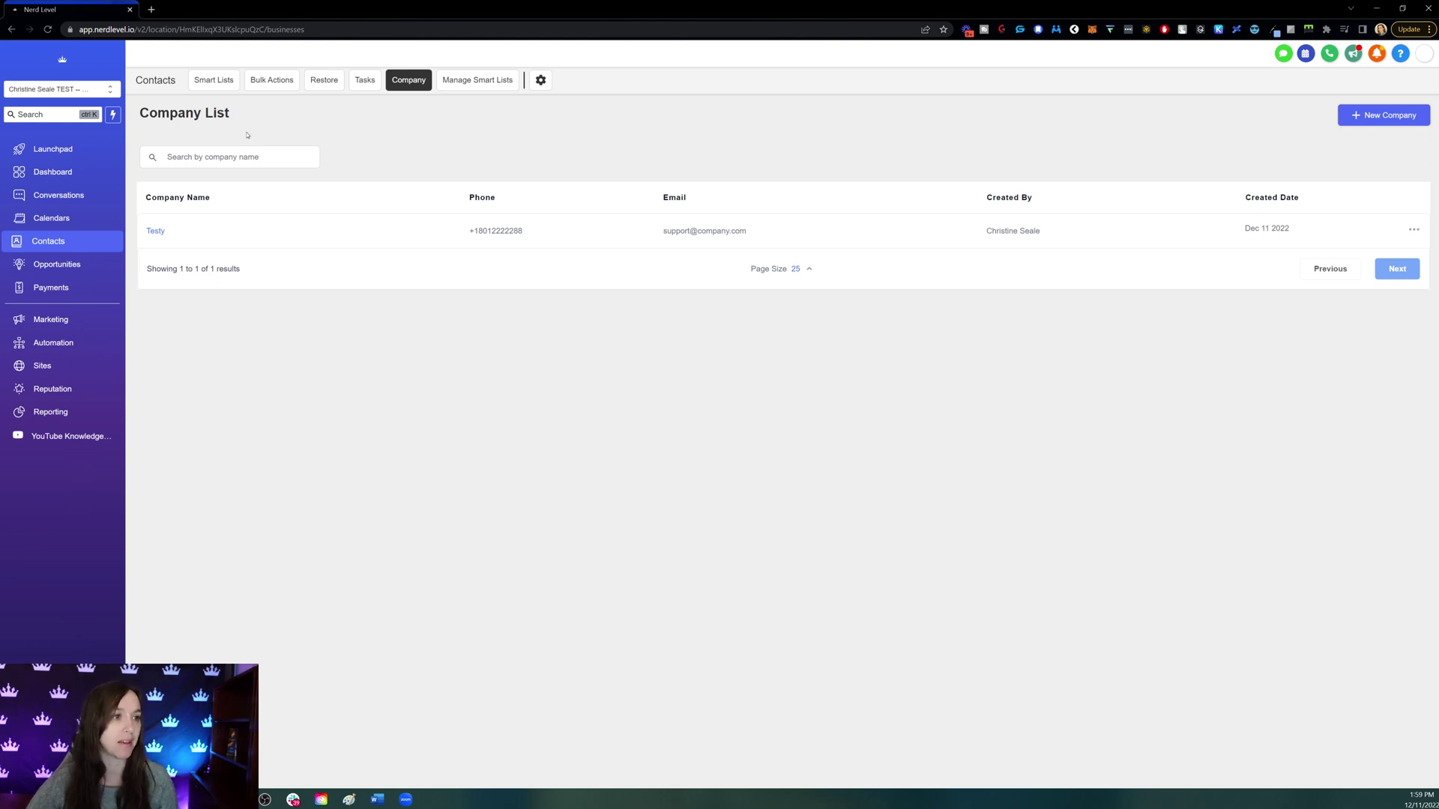
{"action": "left_click", "coordinate": [216, 80]}
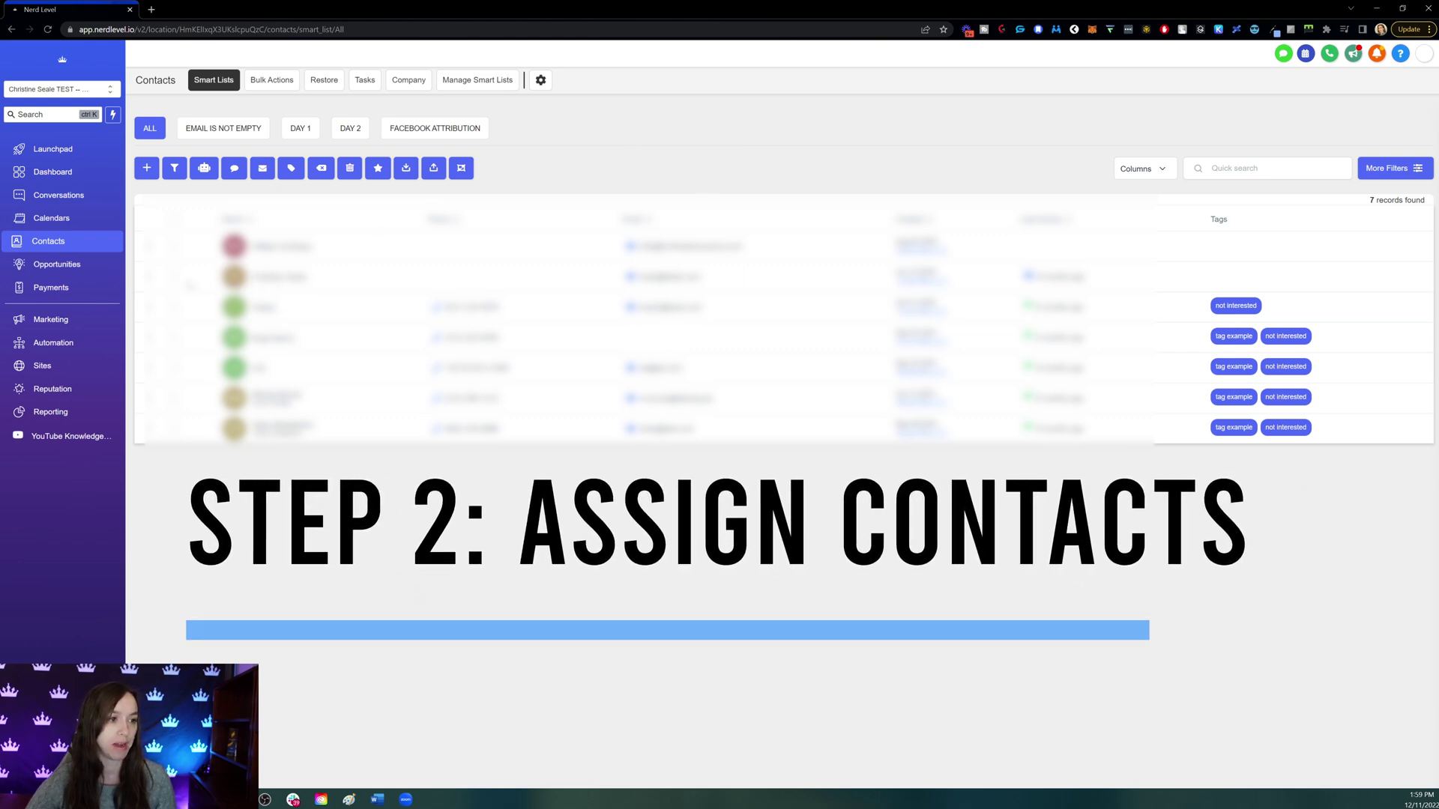
- Tick the checkboxes for contacts in rows 2, 3, 4 and 5
{"action": "left_click", "coordinate": [173, 277]}
{"action": "left_click", "coordinate": [174, 308]}
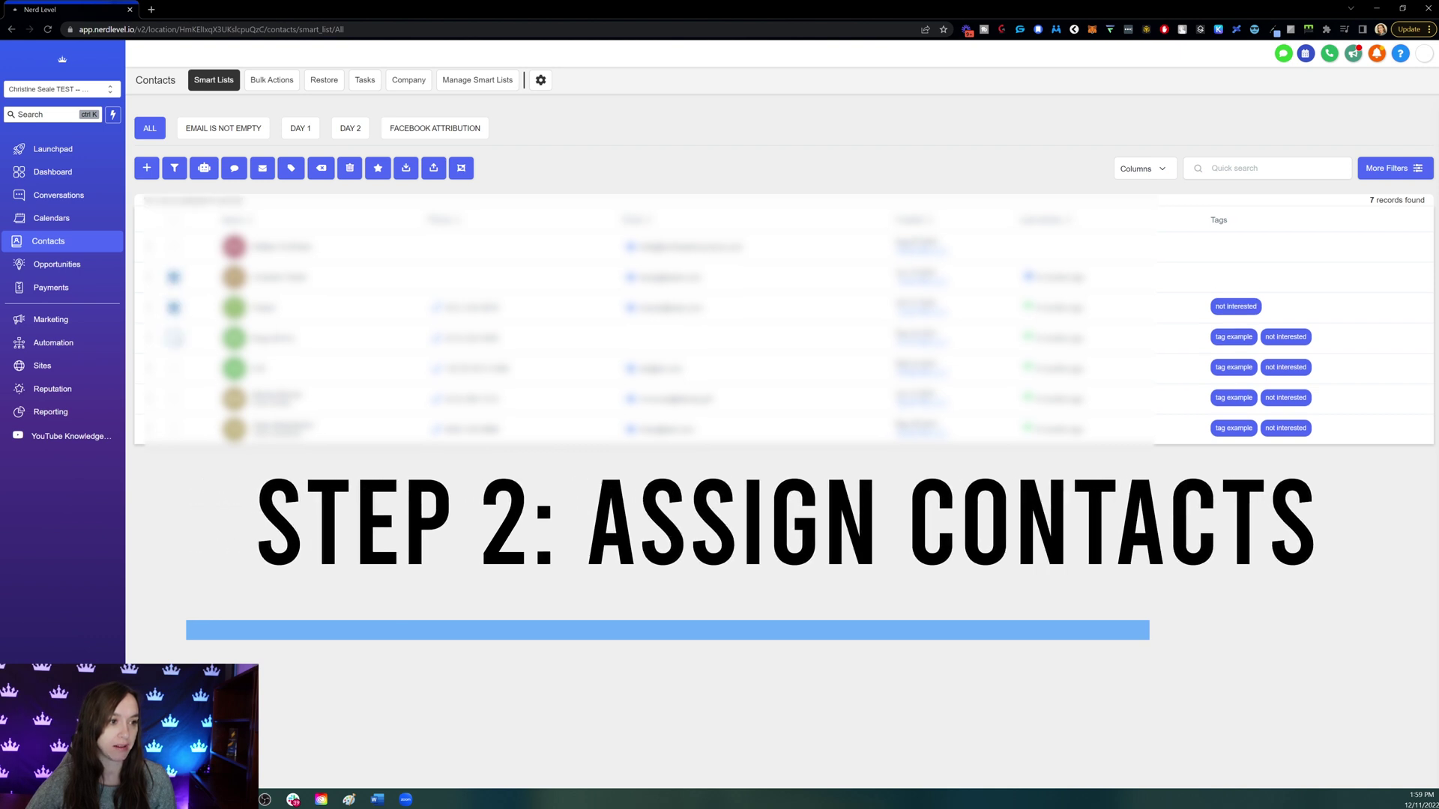
{"action": "left_click", "coordinate": [174, 337]}
{"action": "left_click", "coordinate": [174, 368]}
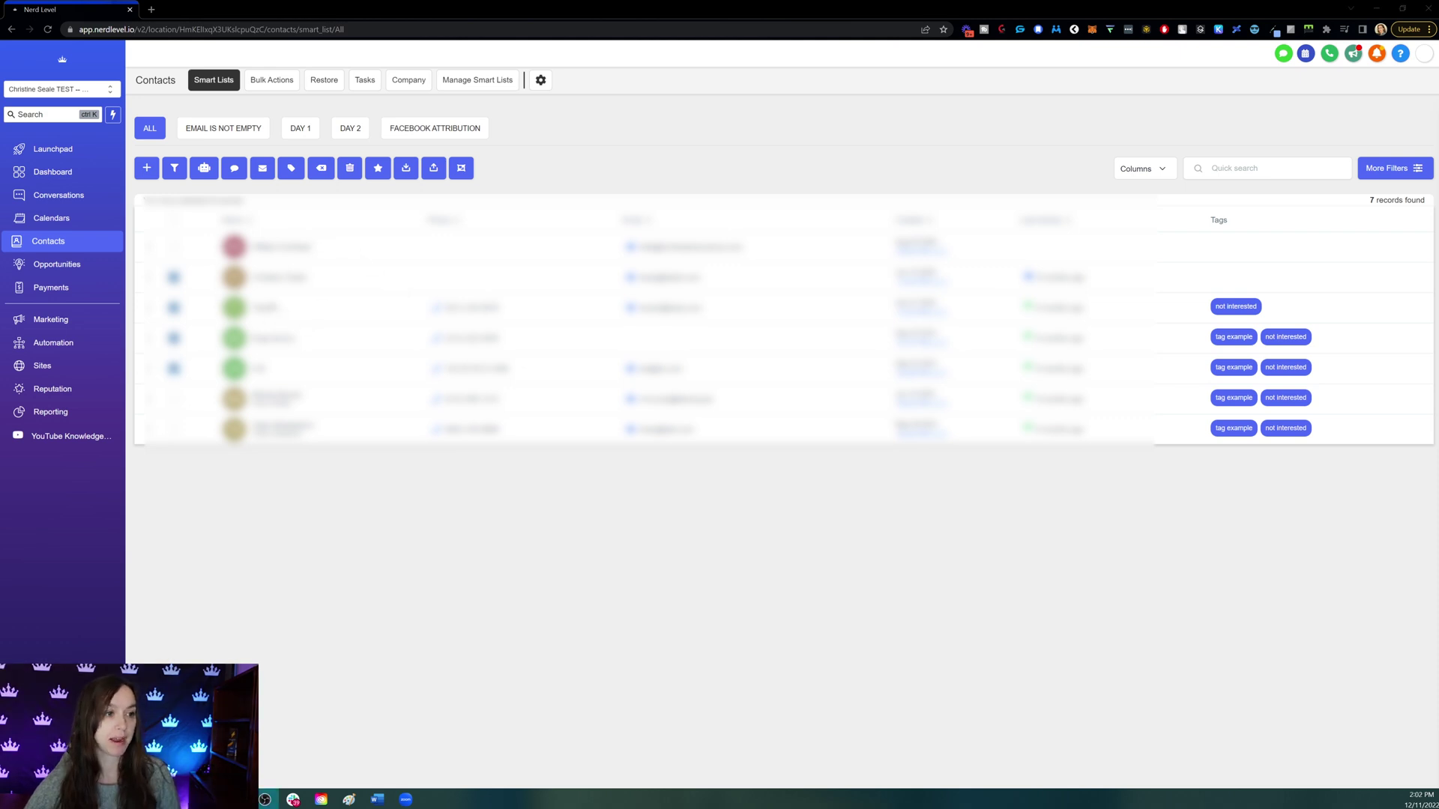
- Link the first and second selected contacts to company Testy
{"action": "left_click", "coordinate": [305, 285]}
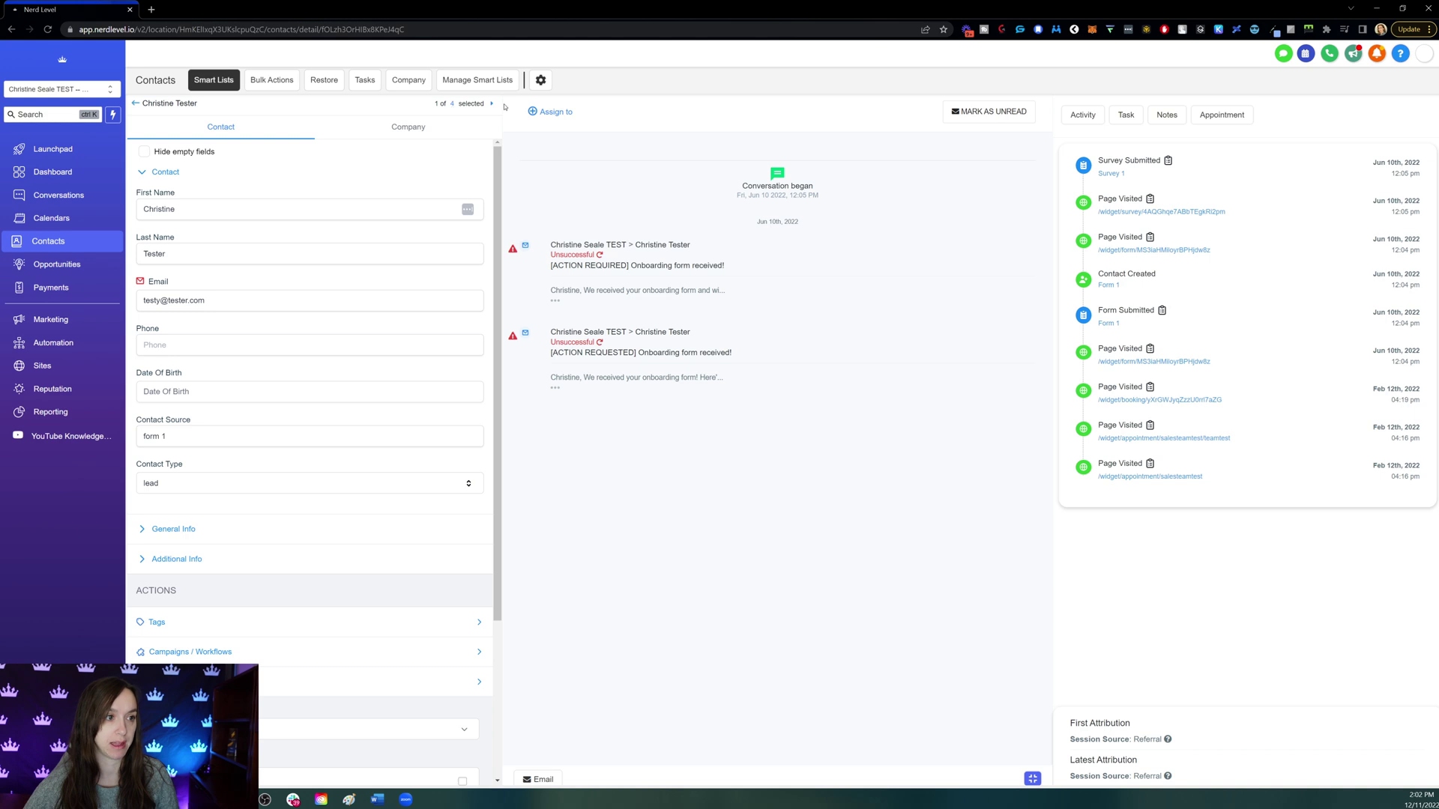
{"action": "left_click", "coordinate": [407, 126]}
{"action": "left_click", "coordinate": [283, 181]}
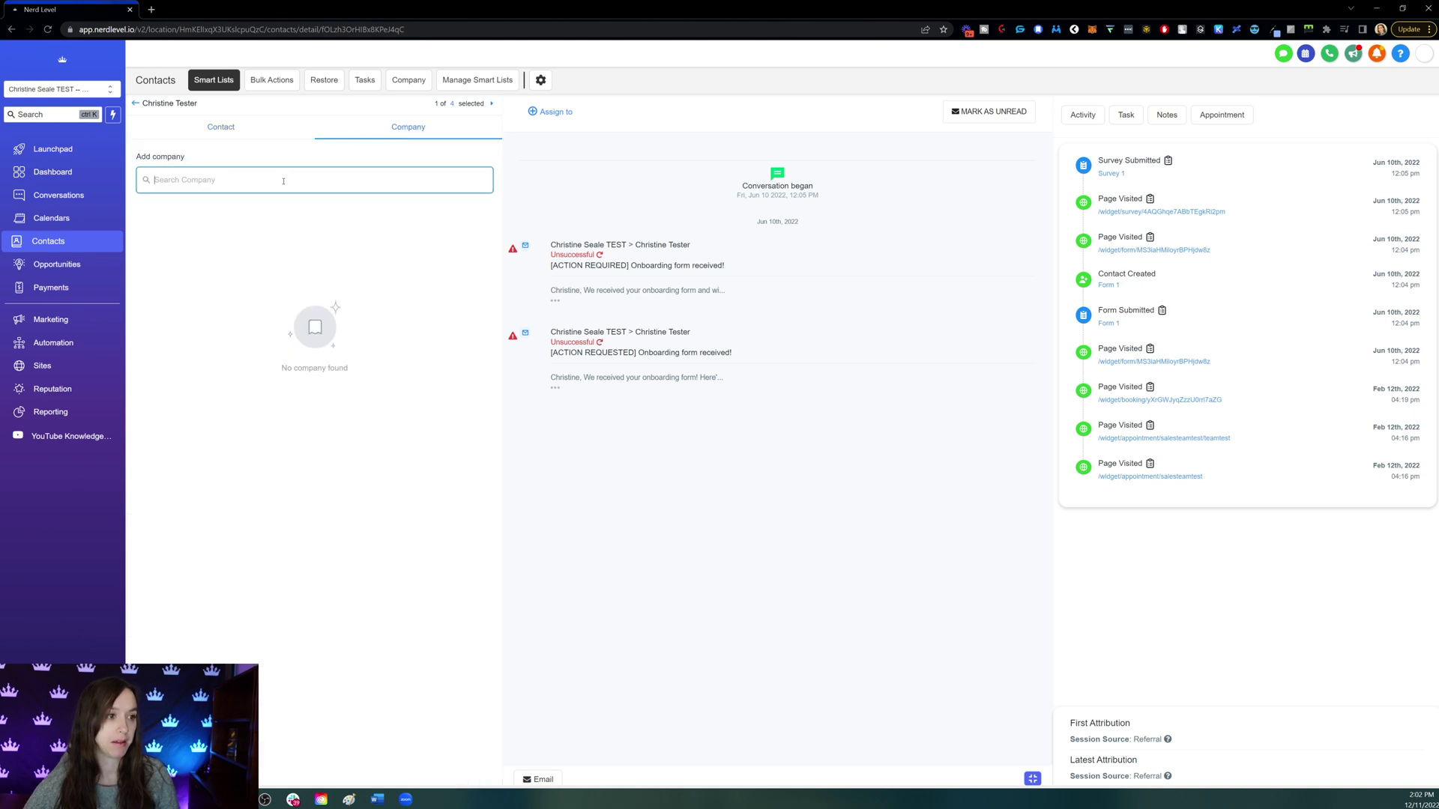
{"action": "left_click", "coordinate": [173, 222]}
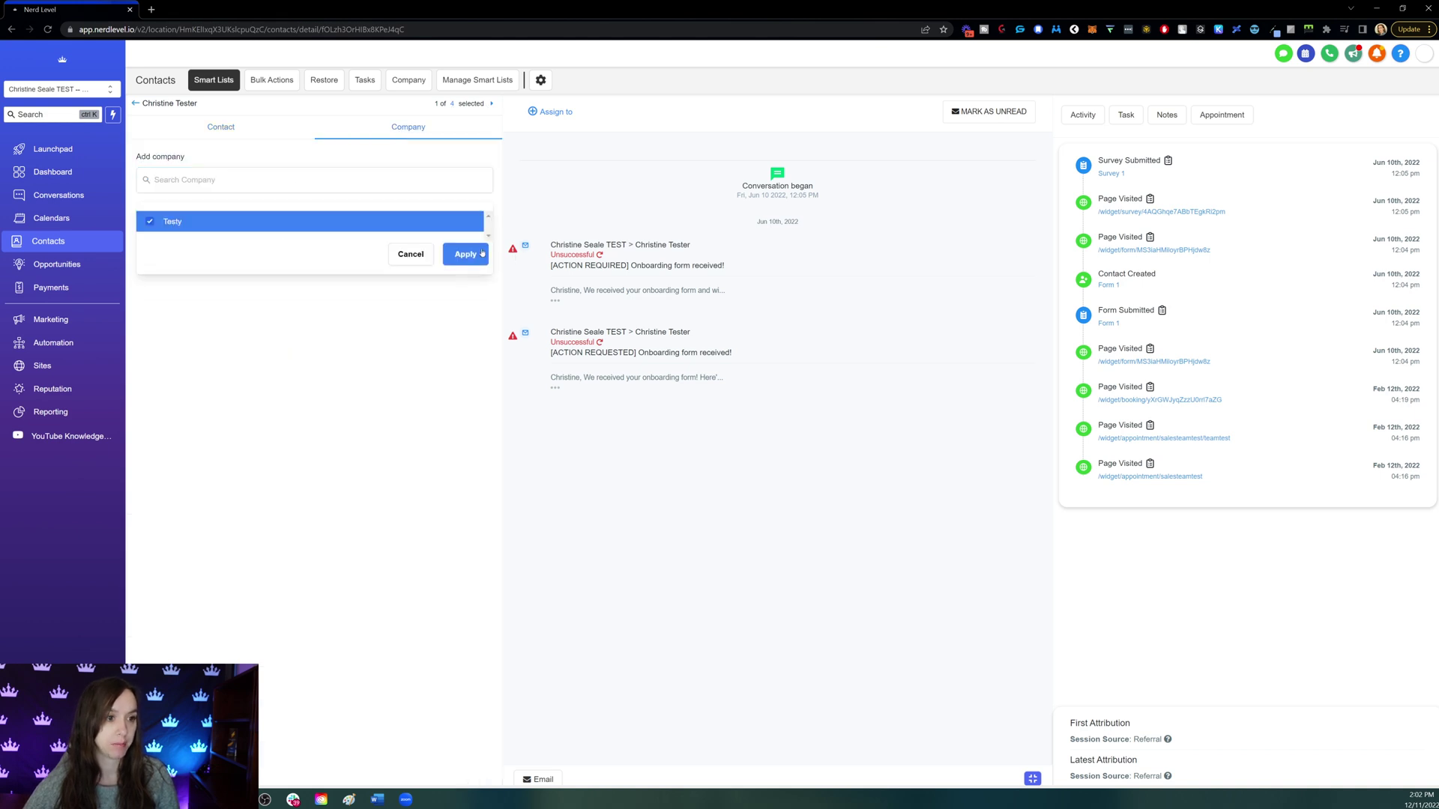
{"action": "left_click", "coordinate": [480, 256]}
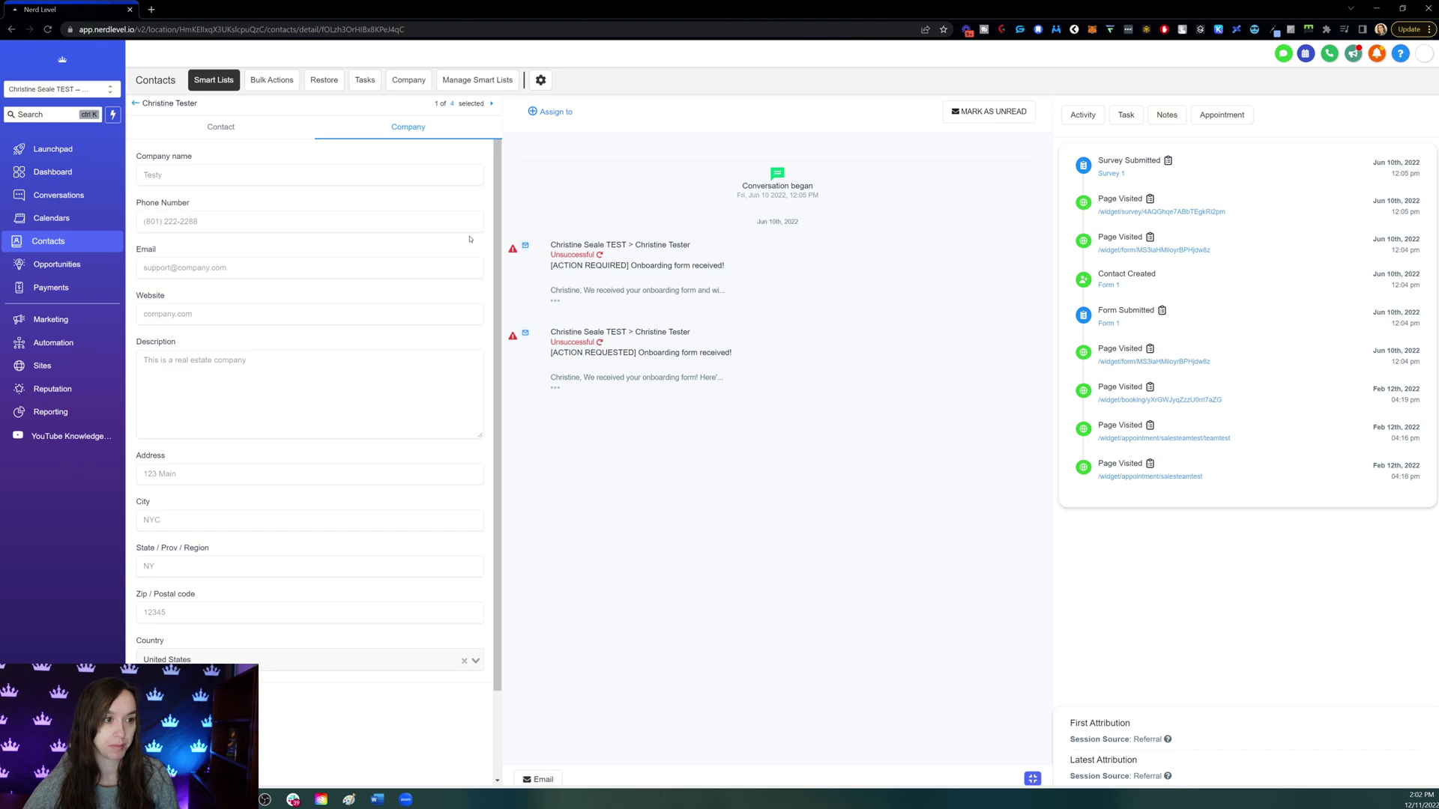
{"action": "scroll", "coordinate": [470, 238], "scroll_direction": "down", "scroll_amount": 2}
{"action": "scroll", "coordinate": [472, 224], "scroll_direction": "up", "scroll_amount": 2}
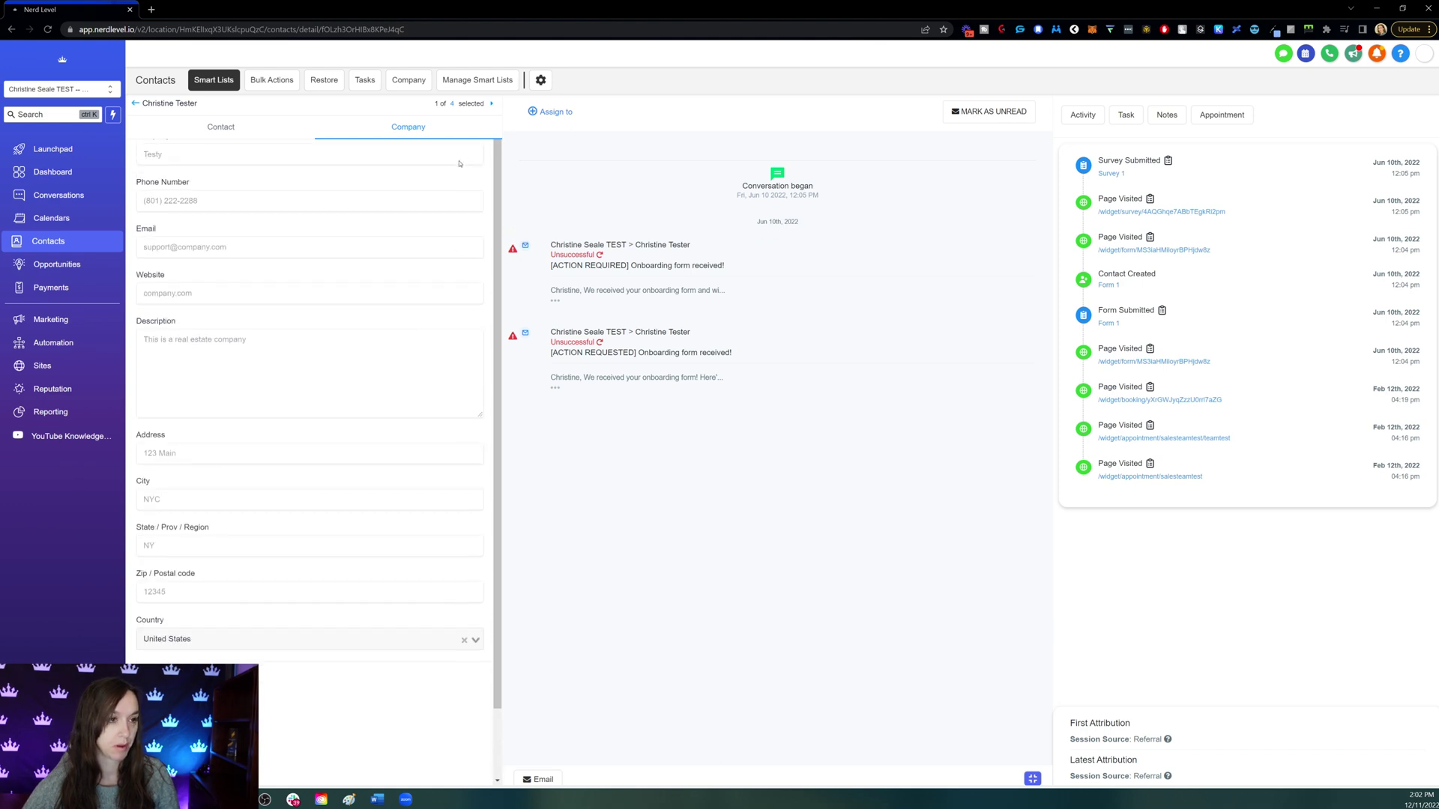
{"action": "left_click", "coordinate": [492, 105]}
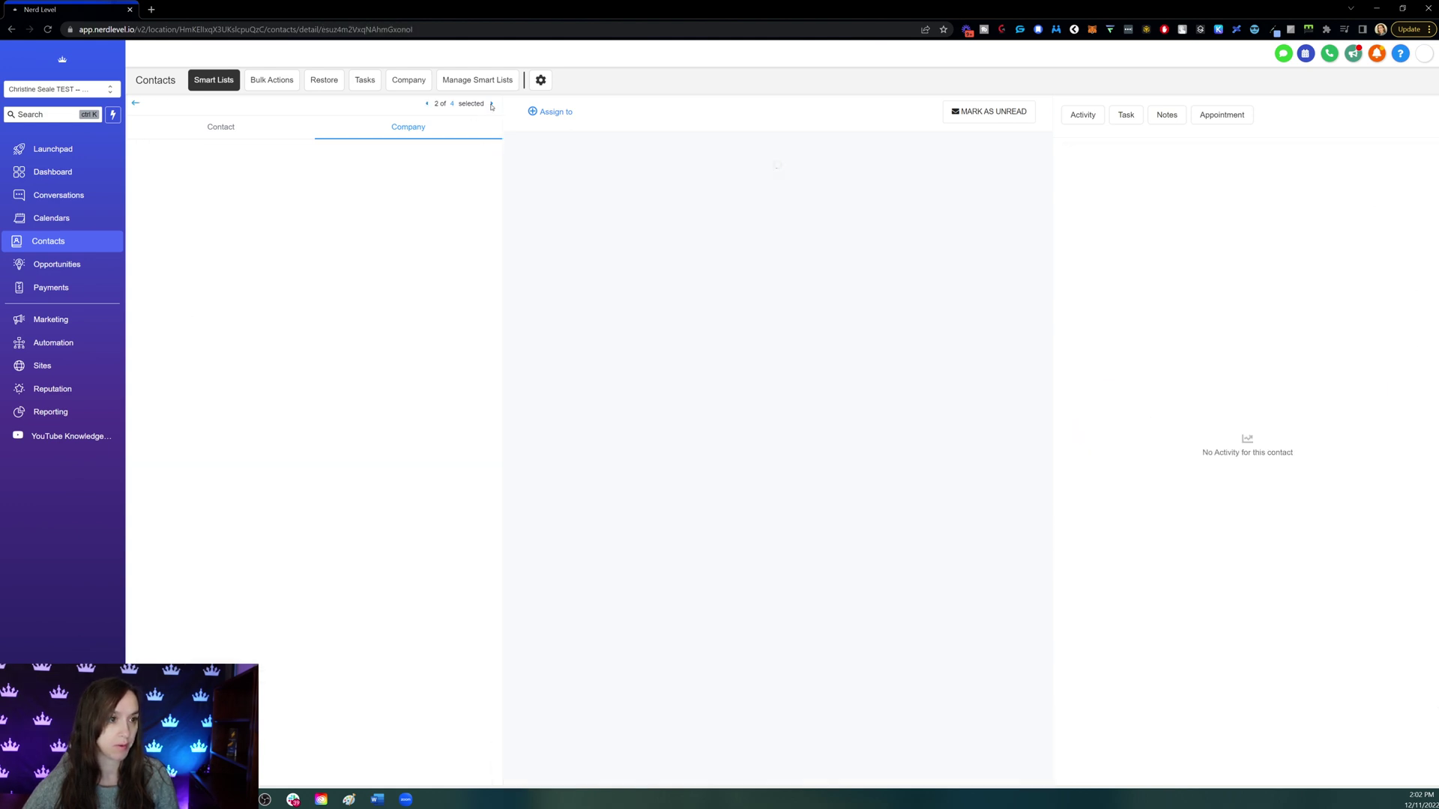
{"action": "left_click", "coordinate": [307, 183]}
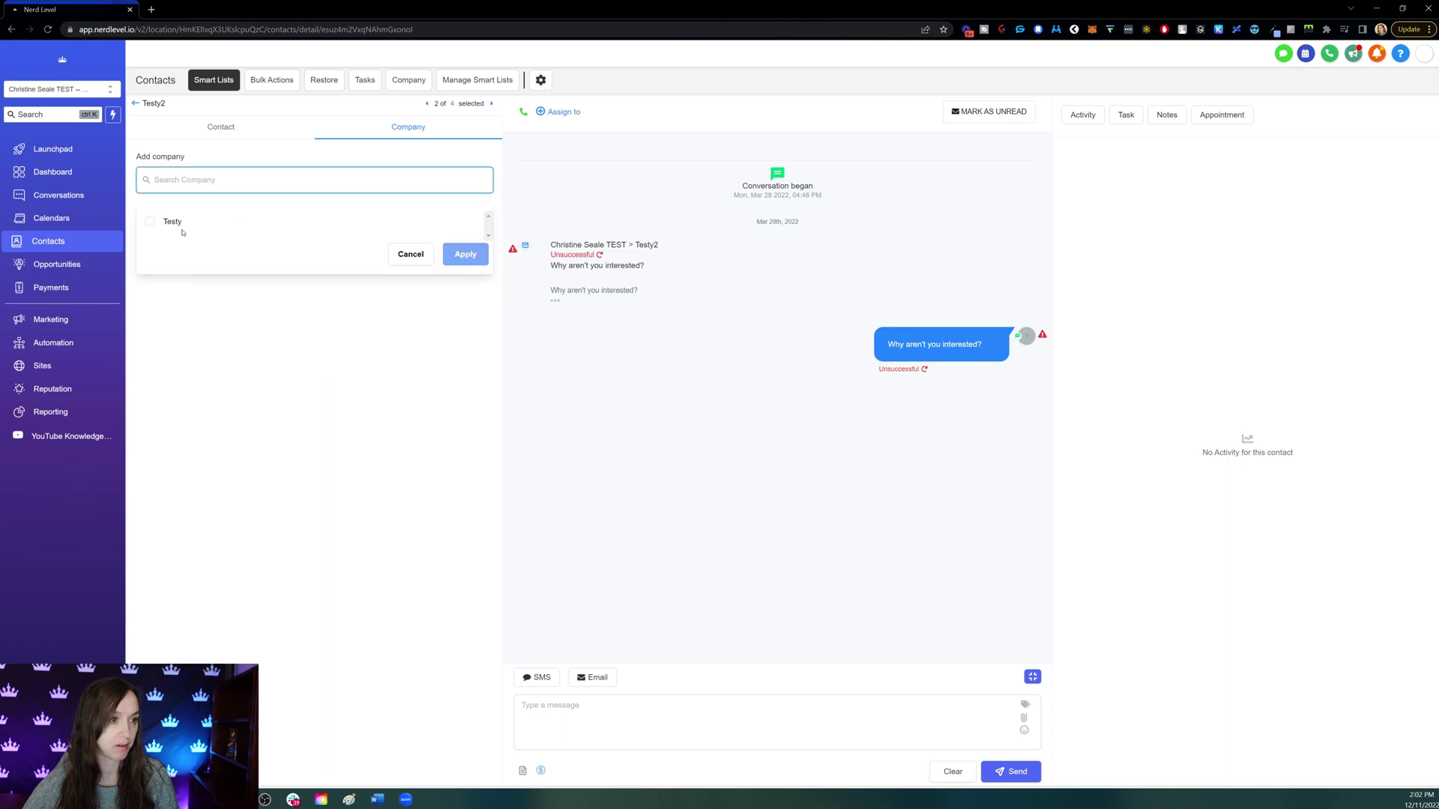
{"action": "left_click", "coordinate": [264, 228]}
{"action": "left_click", "coordinate": [465, 255]}
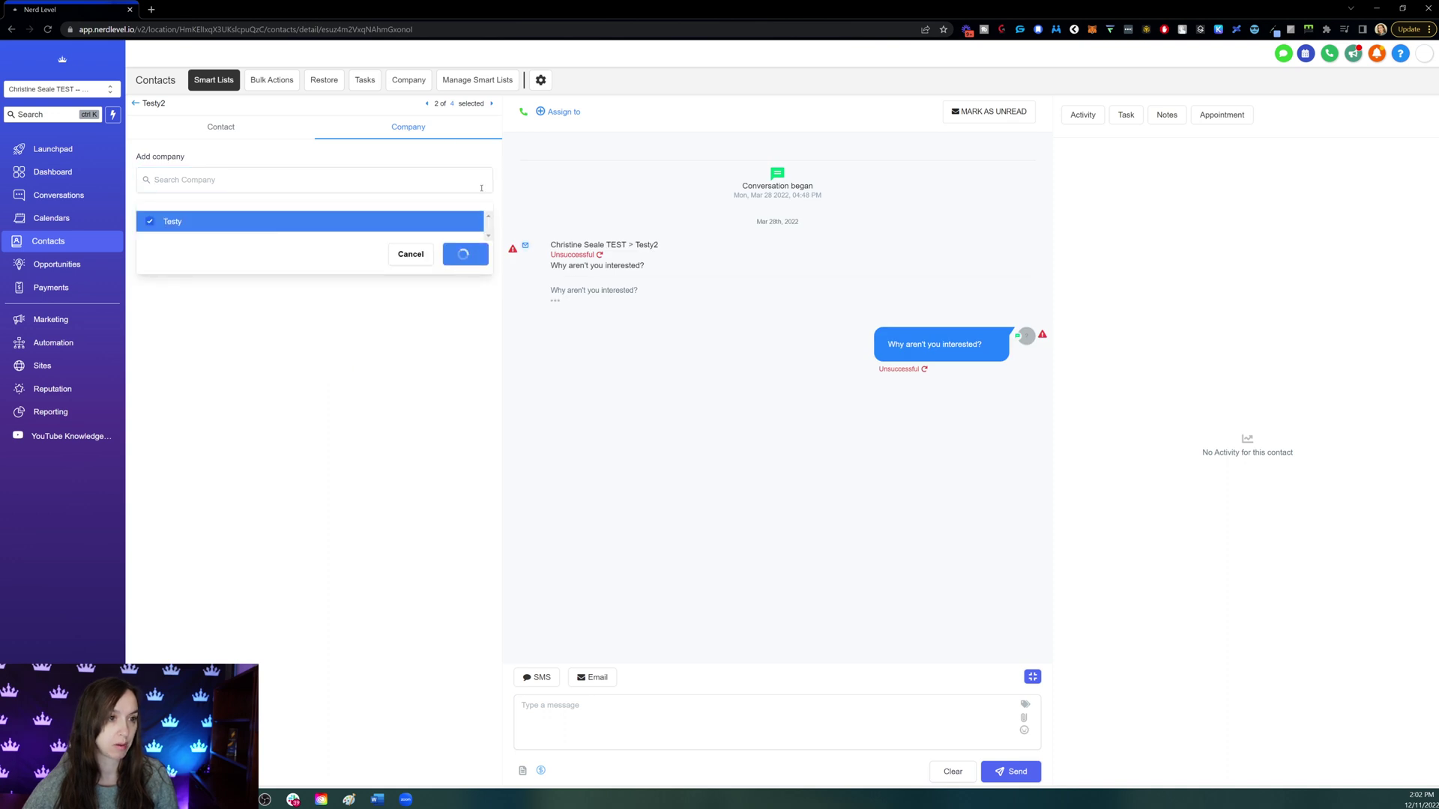
- Assign Testy as the company for the third and fourth selected contacts
{"action": "left_click", "coordinate": [492, 104]}
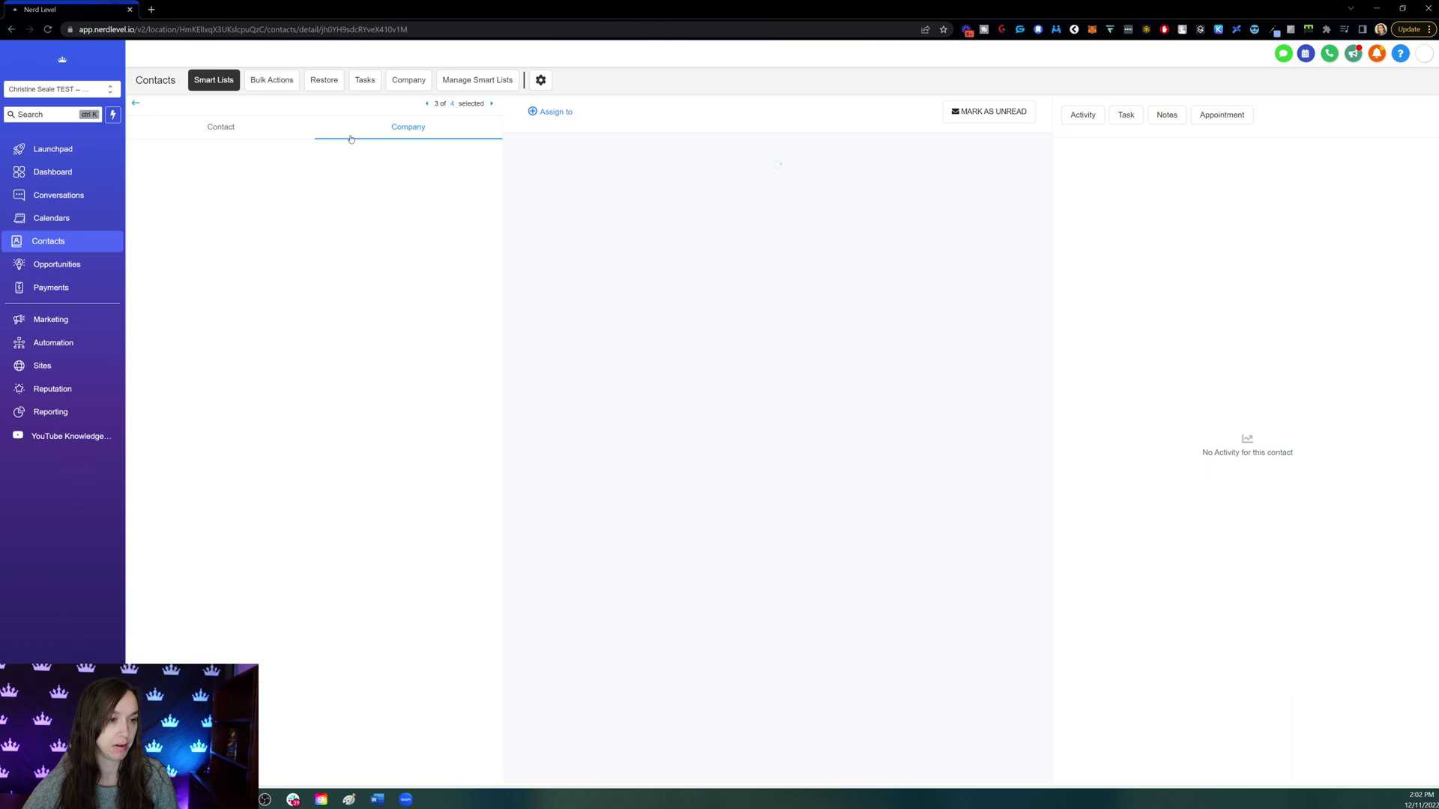
{"action": "left_click", "coordinate": [221, 189]}
{"action": "left_click", "coordinate": [191, 227]}
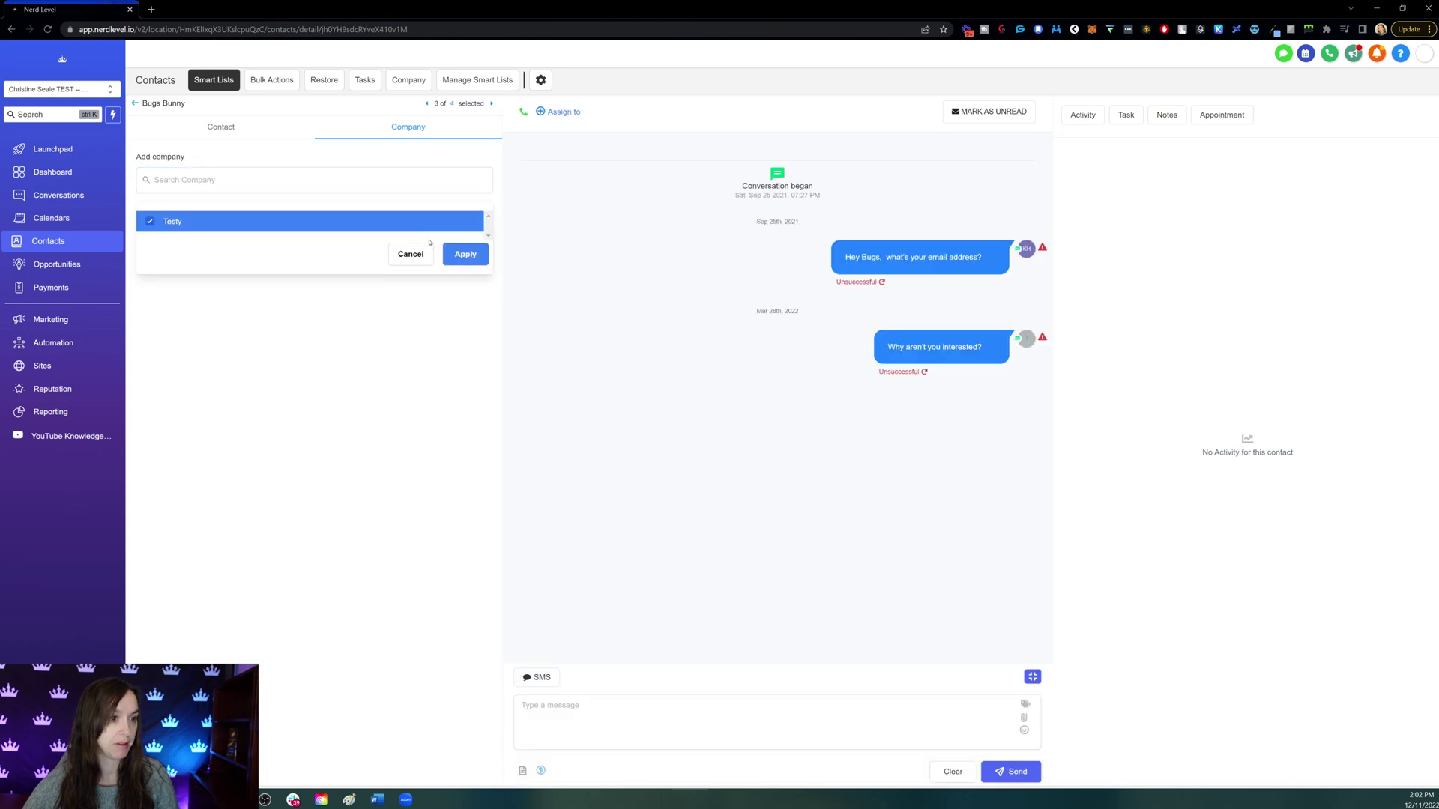
{"action": "left_click", "coordinate": [465, 255]}
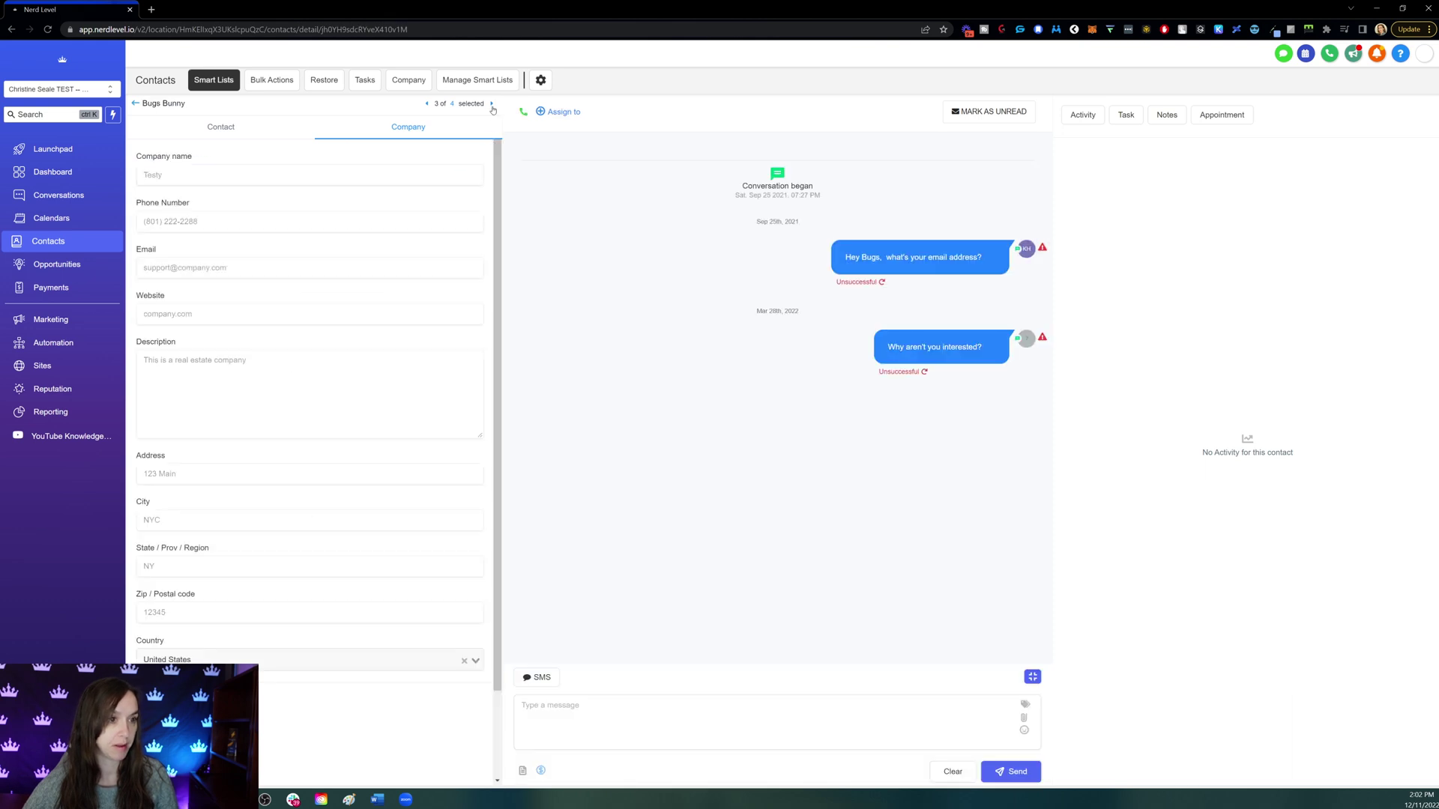
{"action": "scroll", "coordinate": [437, 336], "scroll_direction": "down", "scroll_amount": 2}
{"action": "scroll", "coordinate": [486, 245], "scroll_direction": "up", "scroll_amount": 2}
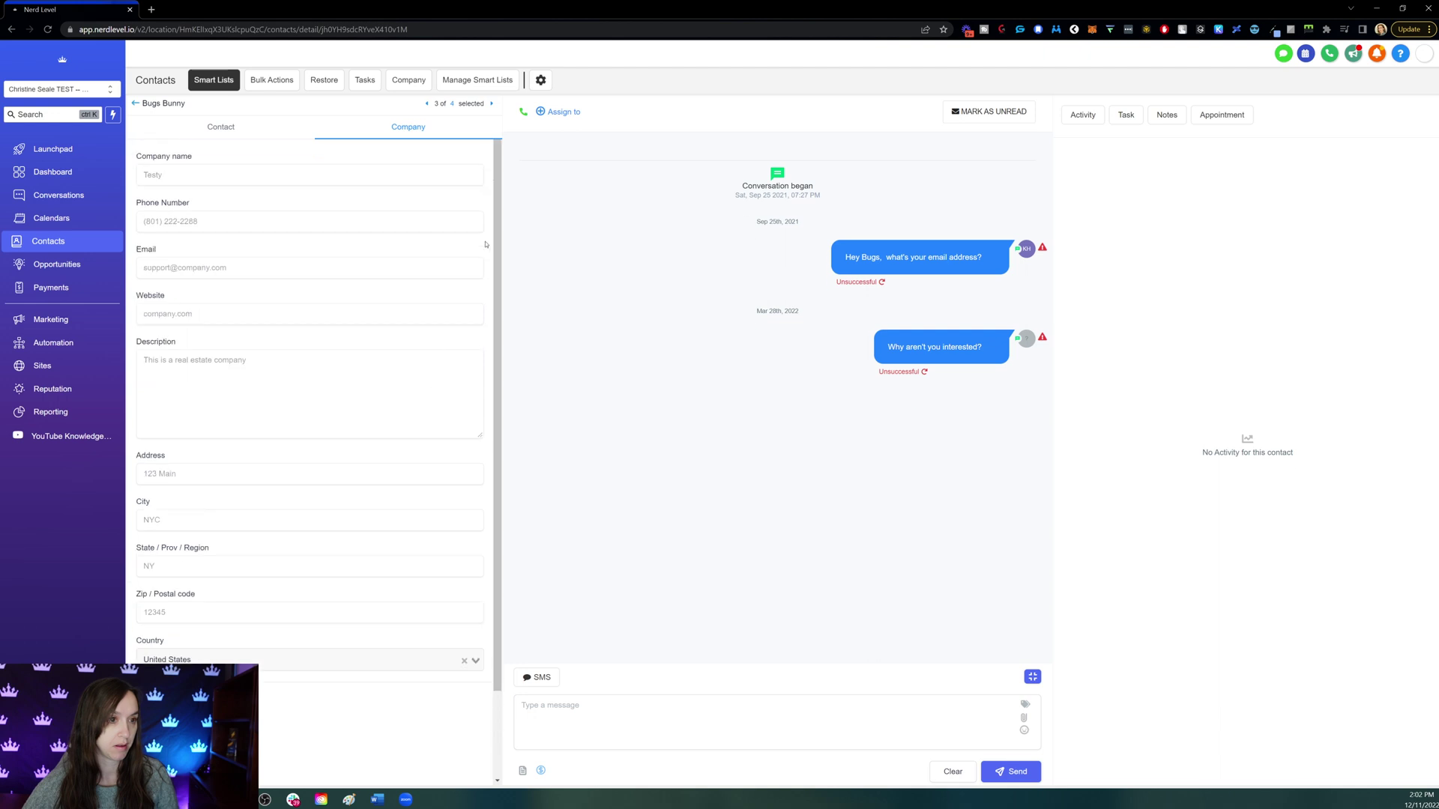
{"action": "left_click", "coordinate": [491, 103]}
{"action": "left_click", "coordinate": [195, 181]}
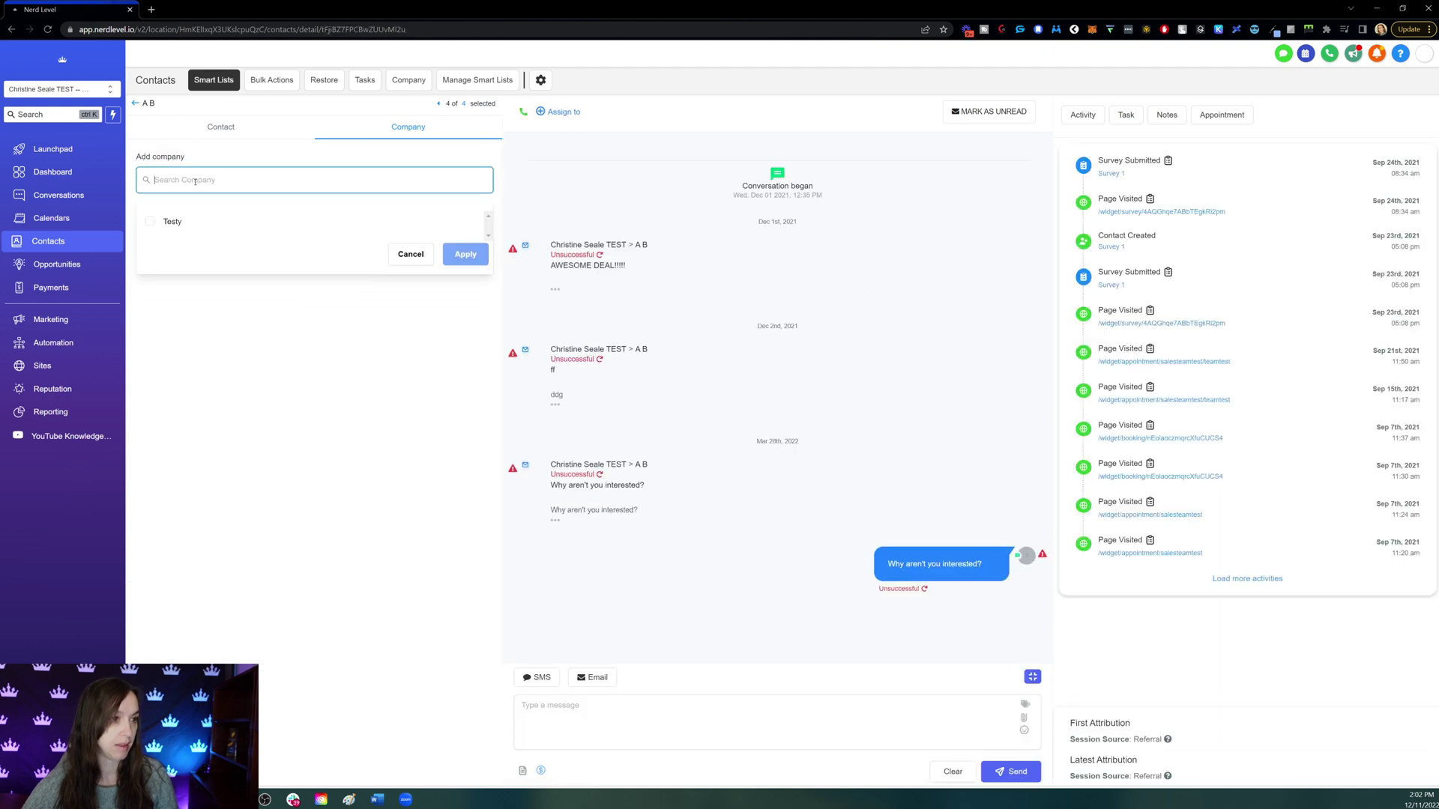
{"action": "left_click", "coordinate": [187, 224]}
{"action": "left_click", "coordinate": [466, 255]}
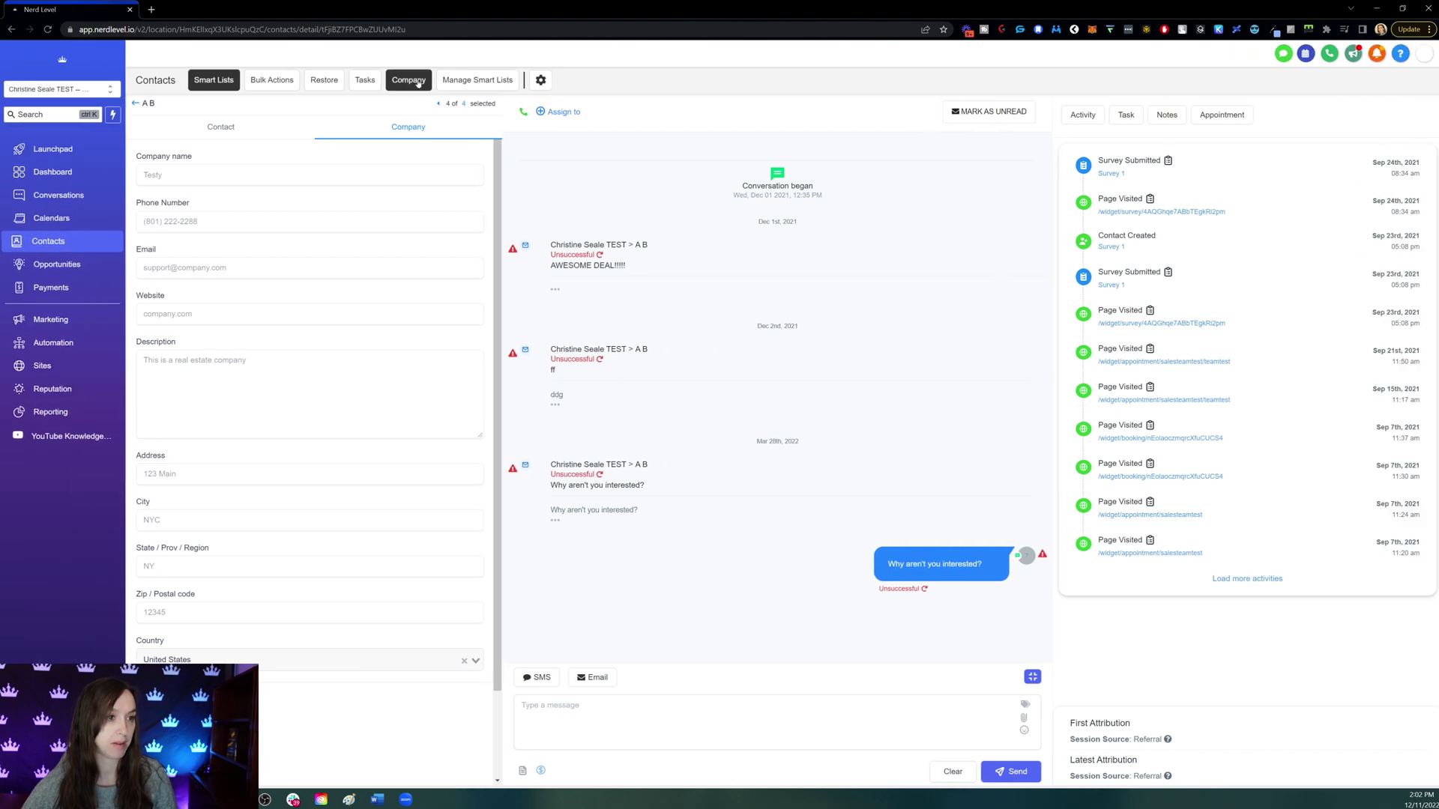
{"action": "left_click", "coordinate": [408, 79]}
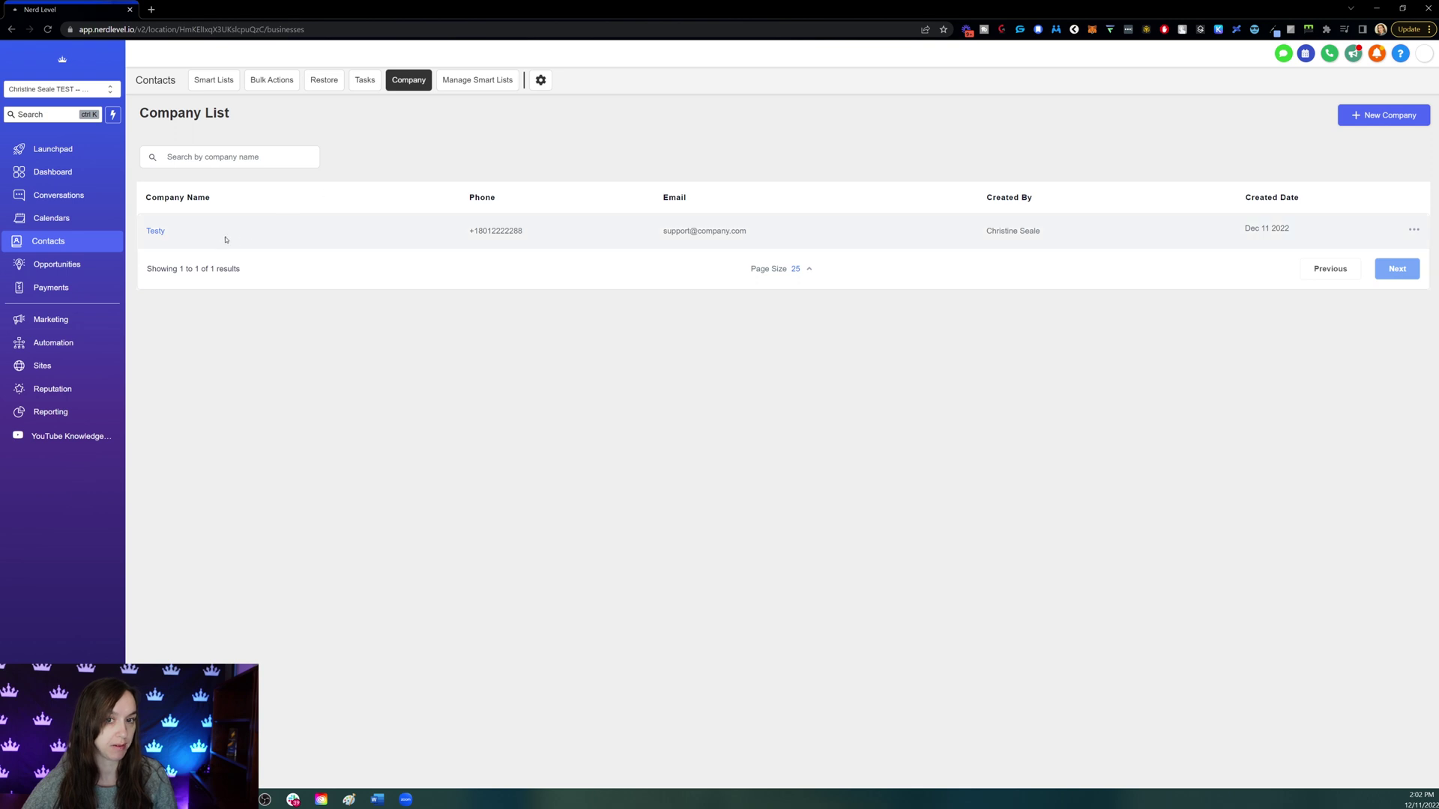
- Open the Testy record and confirm its Contacts tab lists four contacts
{"action": "left_click", "coordinate": [155, 231]}
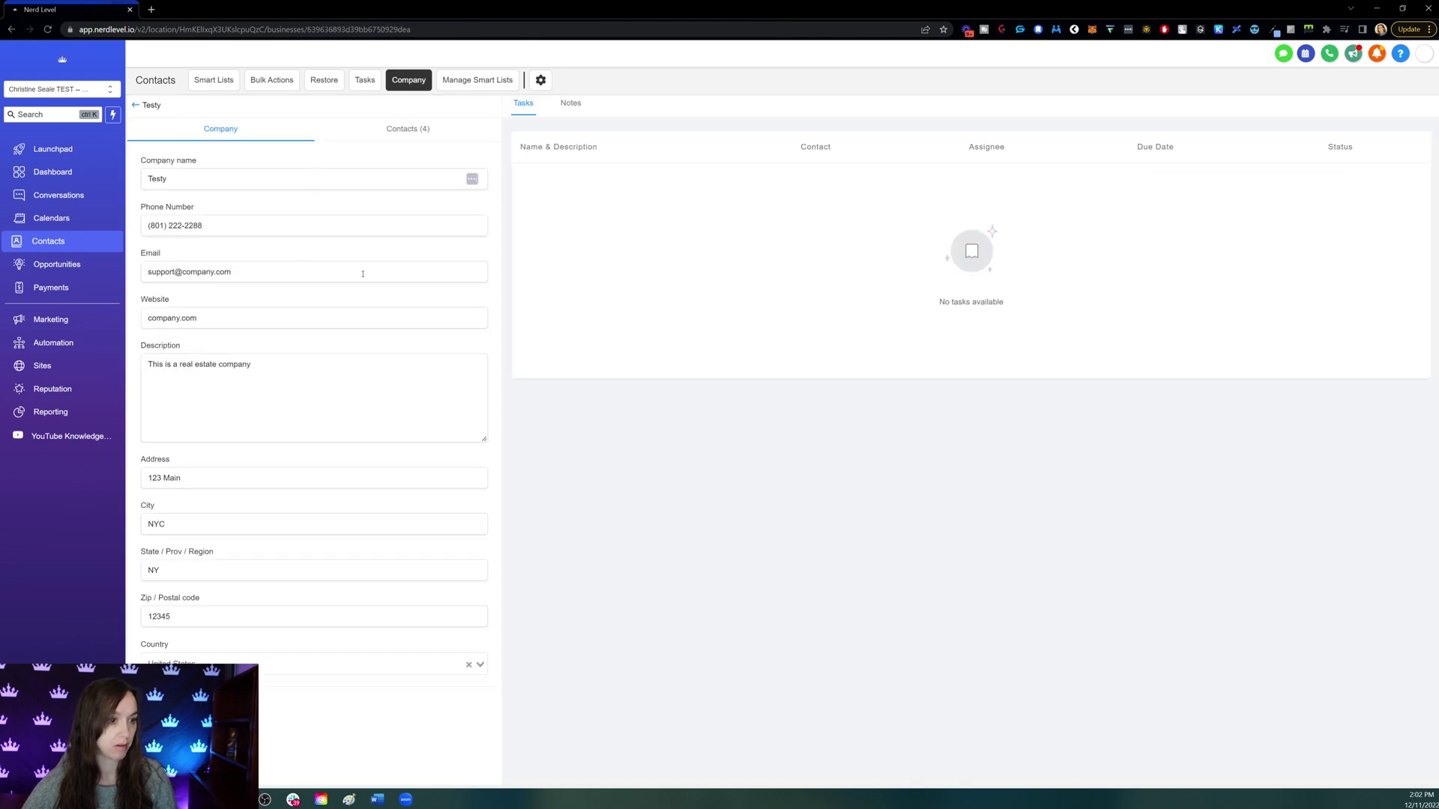
{"action": "left_click", "coordinate": [395, 132]}
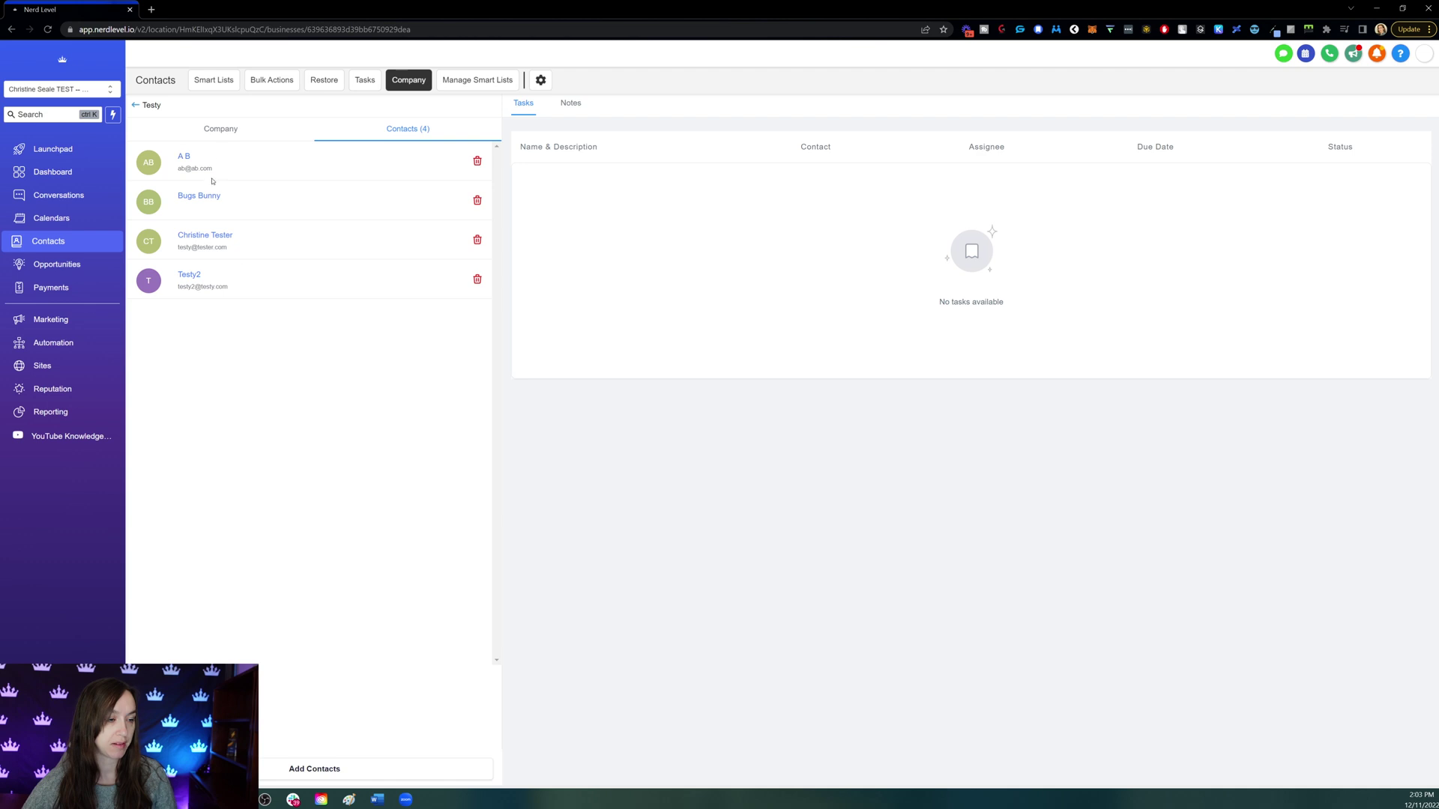
{"action": "left_click", "coordinate": [222, 138]}
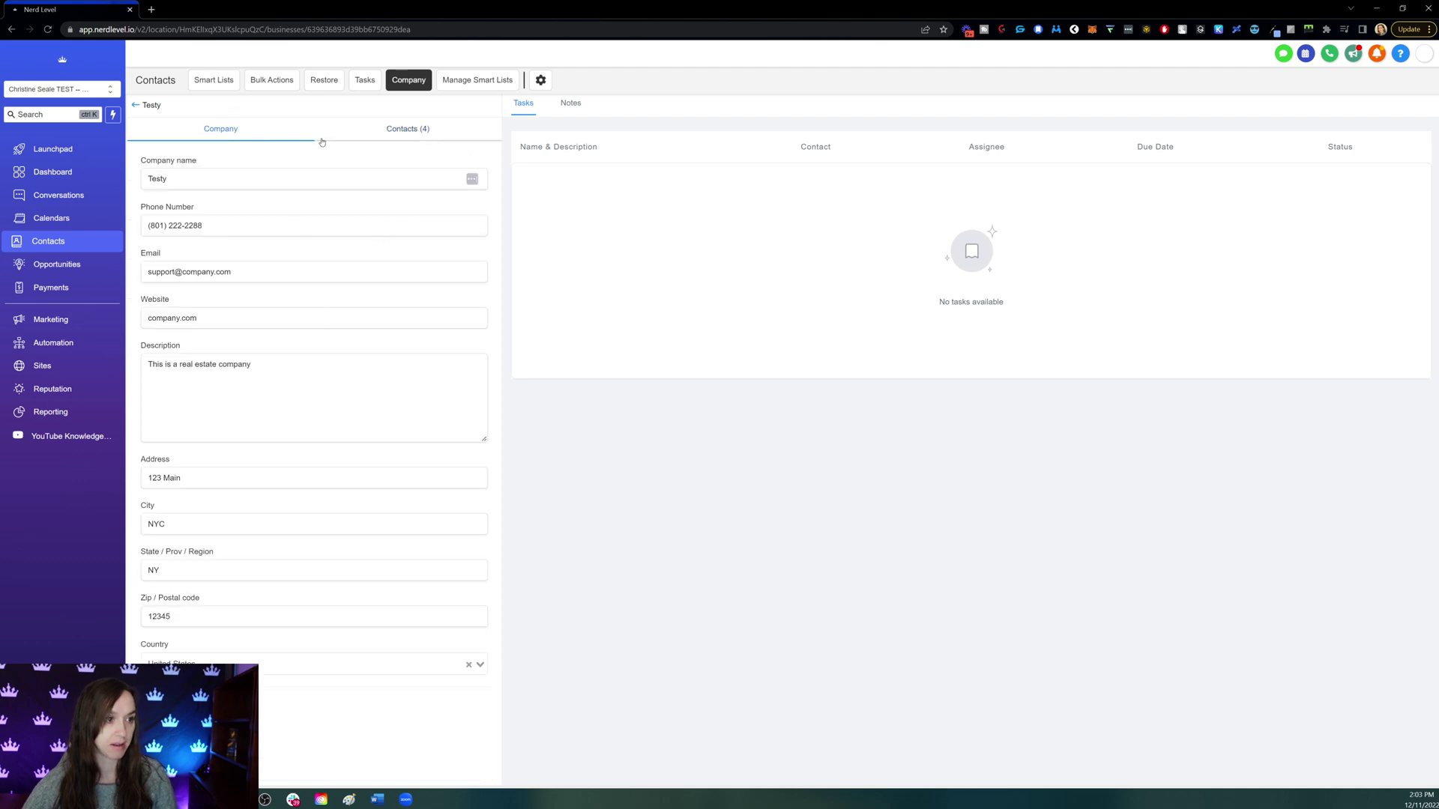
{"action": "left_click", "coordinate": [136, 107]}
- Open a contact from Smart Lists and view its linked company Testy and its details
{"action": "left_click", "coordinate": [213, 80]}
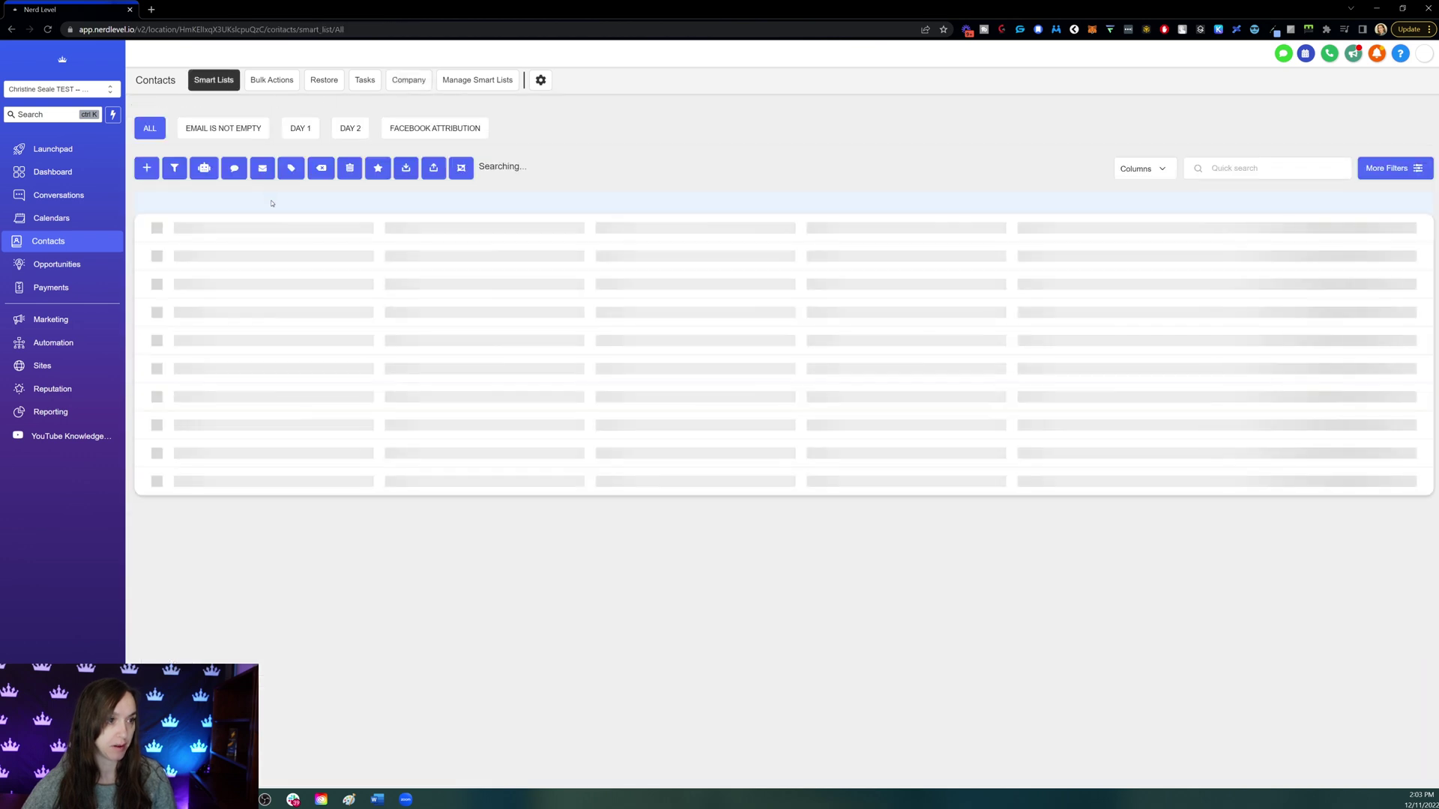
{"action": "left_click", "coordinate": [279, 277]}
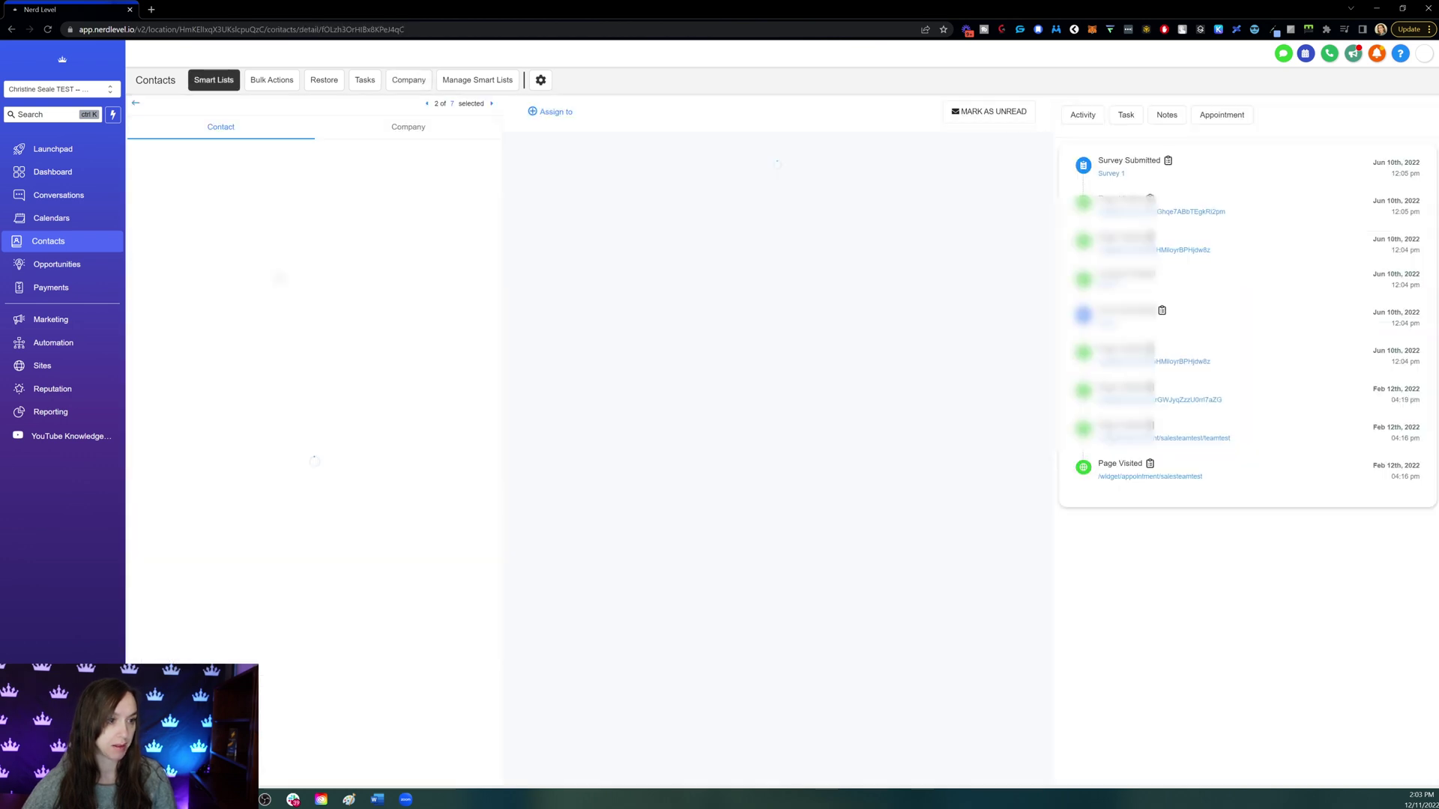
{"action": "left_click", "coordinate": [395, 129]}
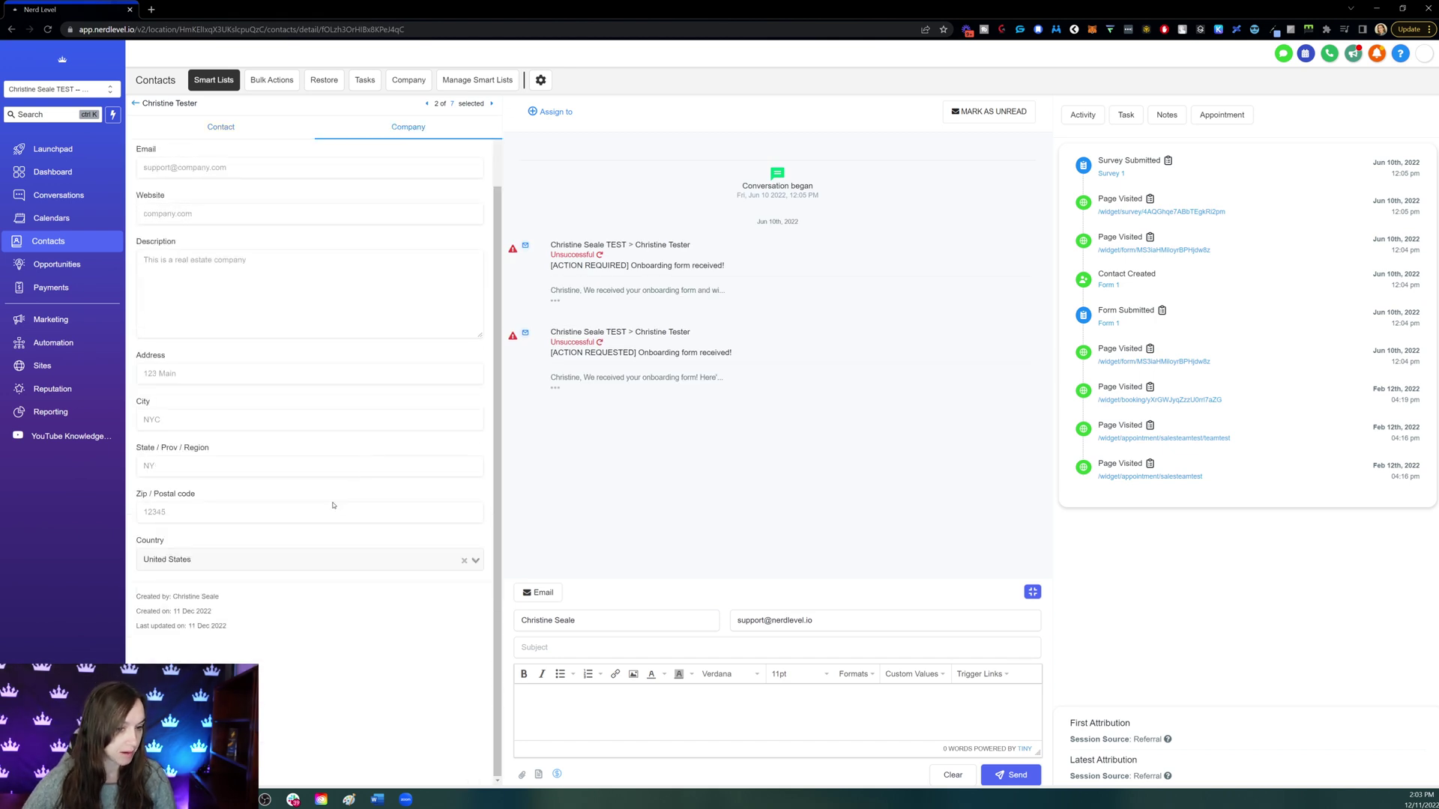
{"action": "scroll", "coordinate": [473, 485], "scroll_direction": "up", "scroll_amount": 2}
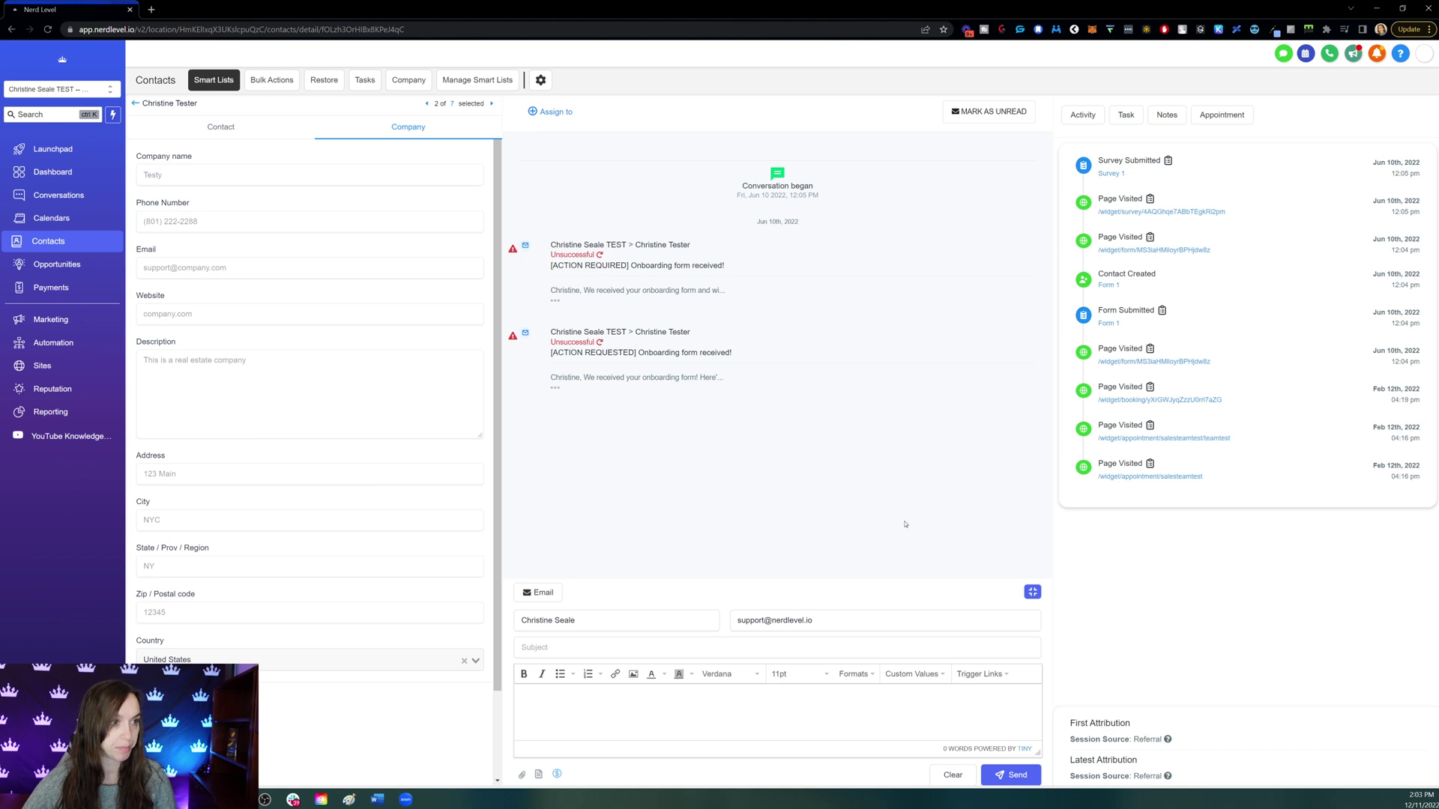
{"action": "left_click", "coordinate": [174, 173]}
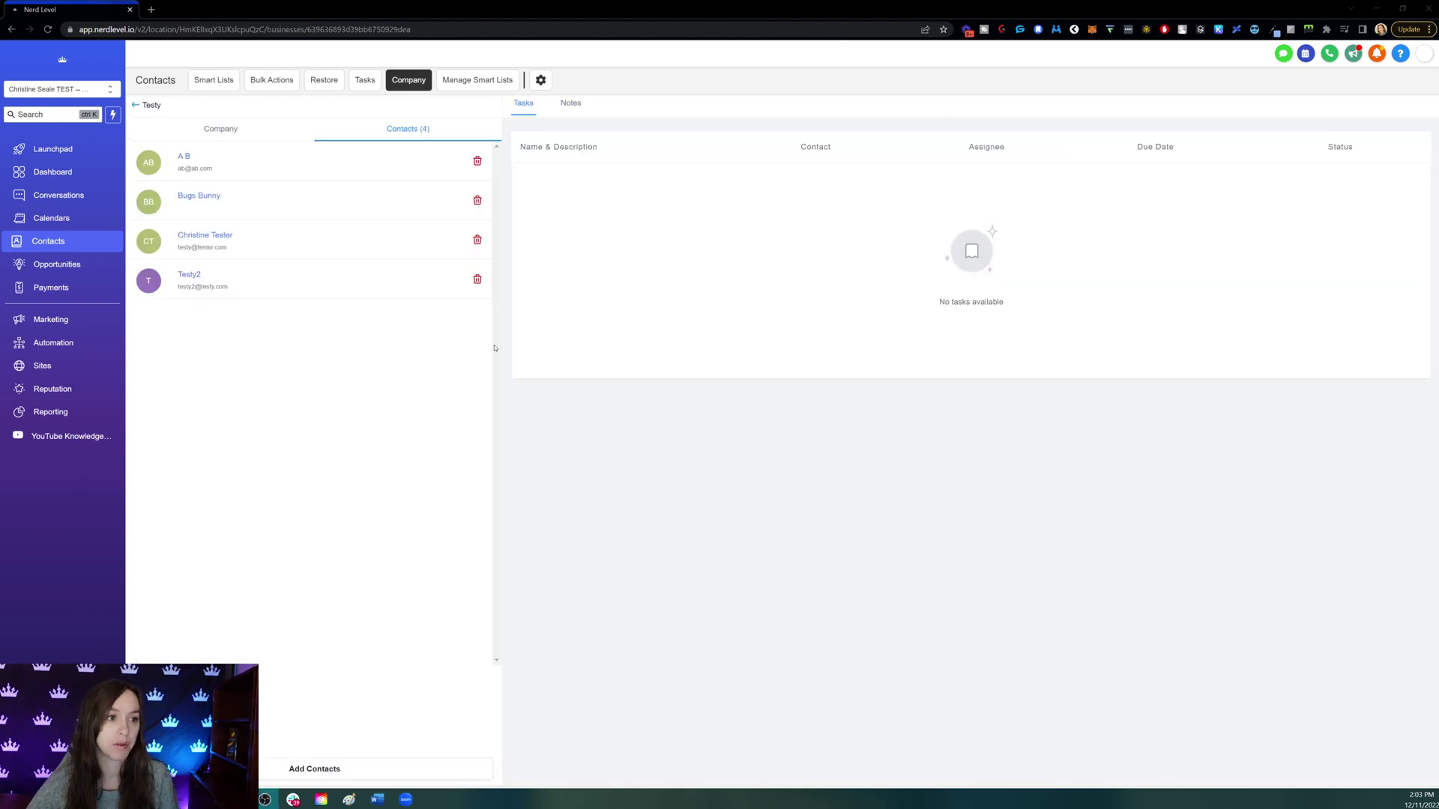
{"action": "left_click", "coordinate": [213, 79]}
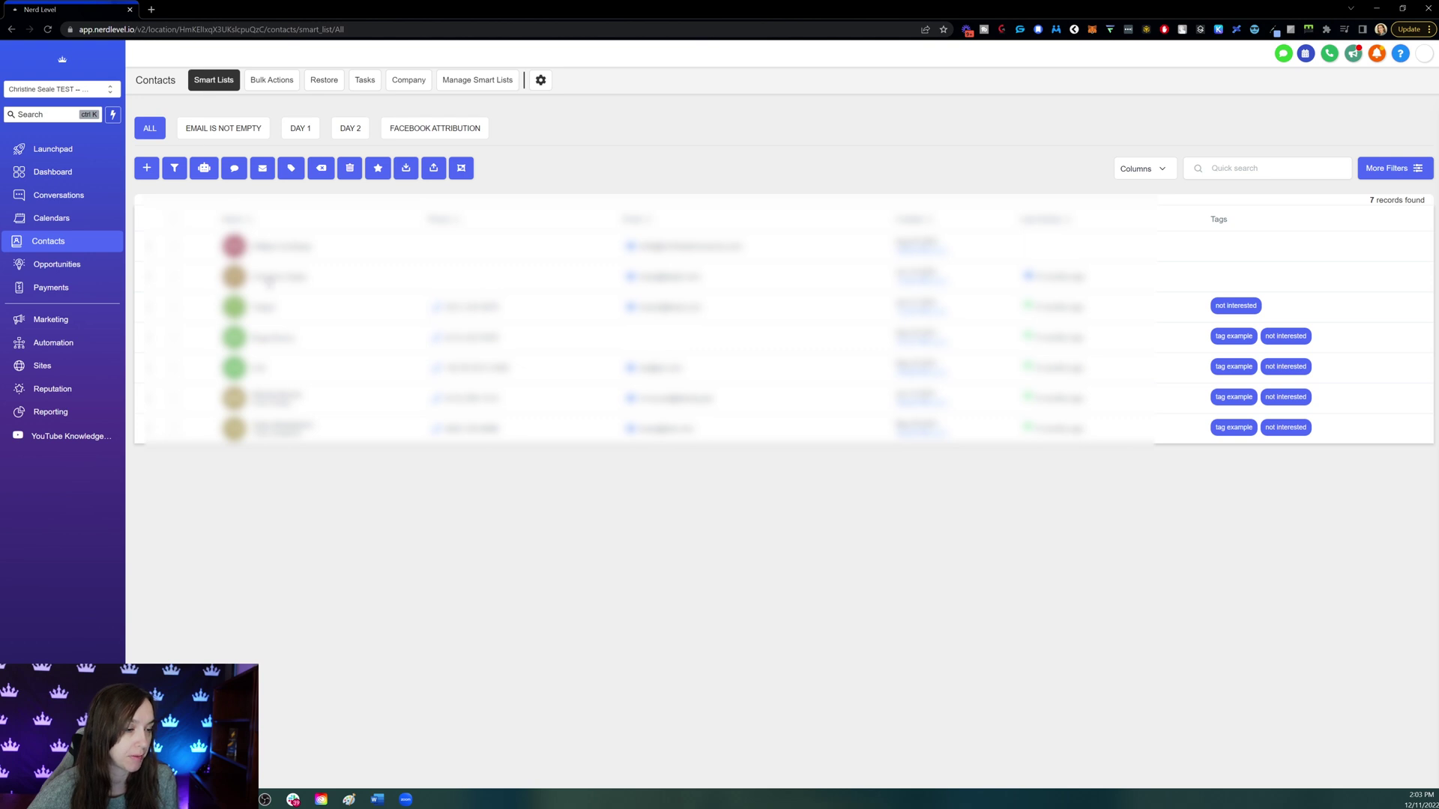
{"action": "left_click", "coordinate": [269, 278]}
{"action": "left_click", "coordinate": [396, 139]}
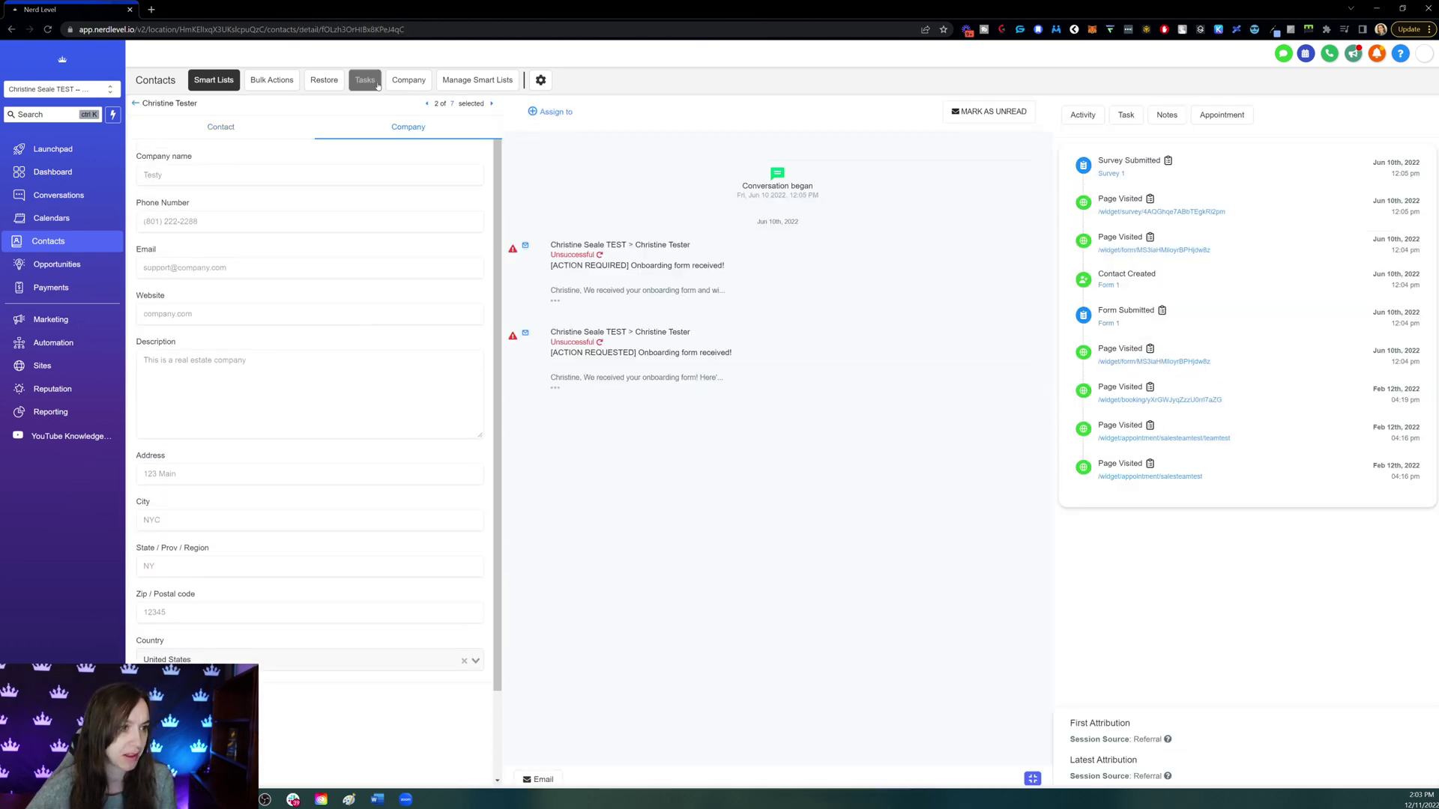
- Open Testy's Contacts (4) tab and remove one contact, confirming with Yes
{"action": "left_click", "coordinate": [408, 81]}
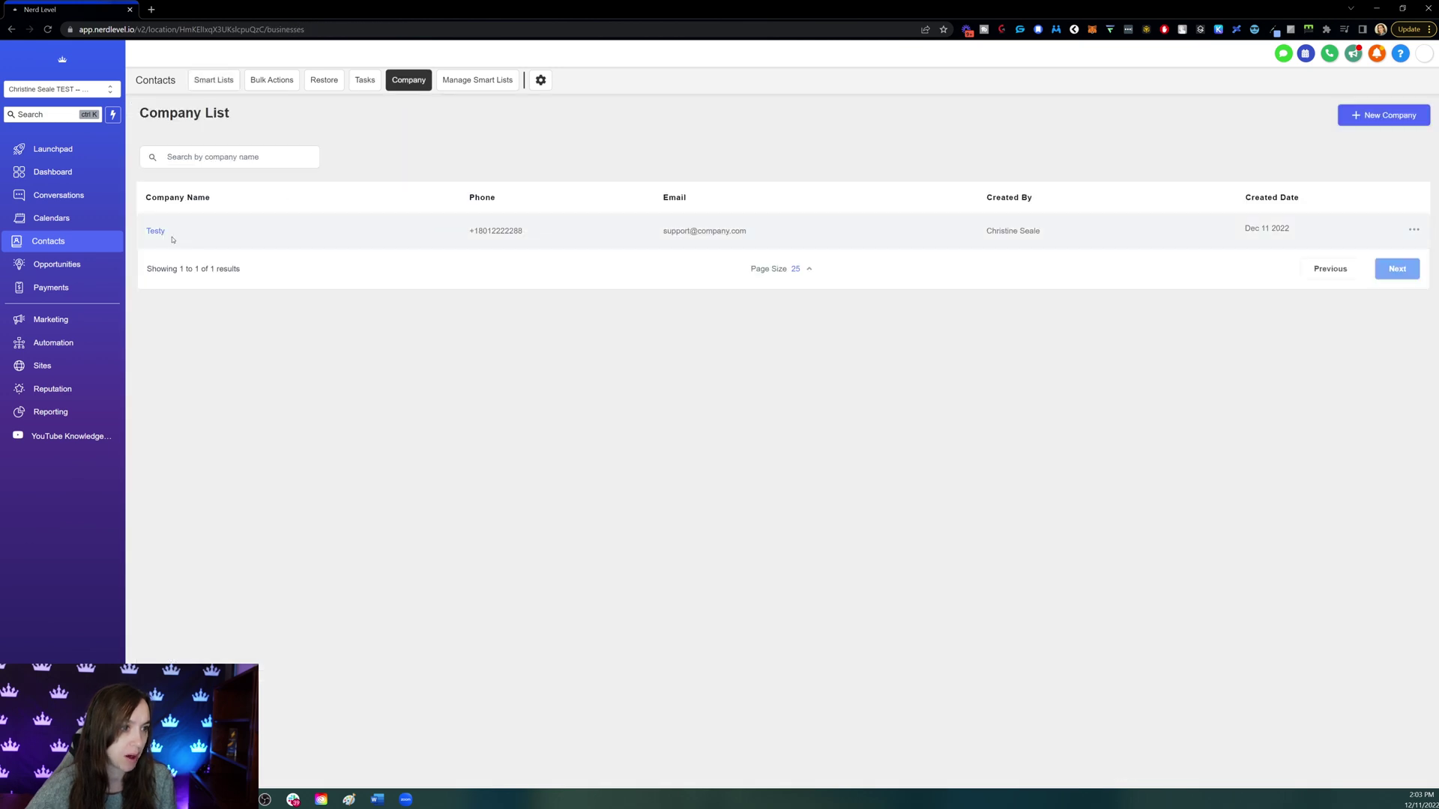
{"action": "left_click", "coordinate": [386, 243]}
{"action": "left_click", "coordinate": [408, 129]}
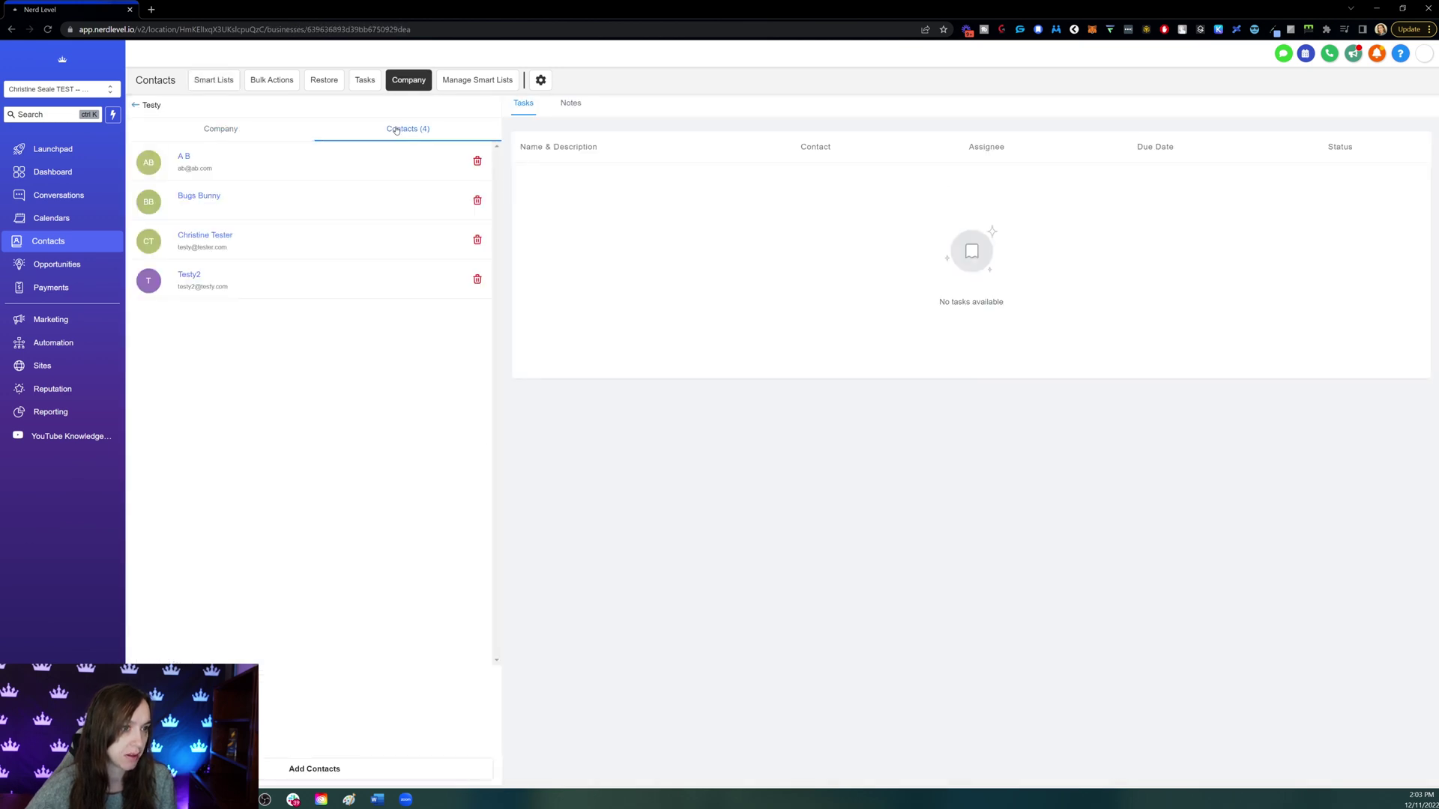
{"action": "left_click", "coordinate": [477, 162]}
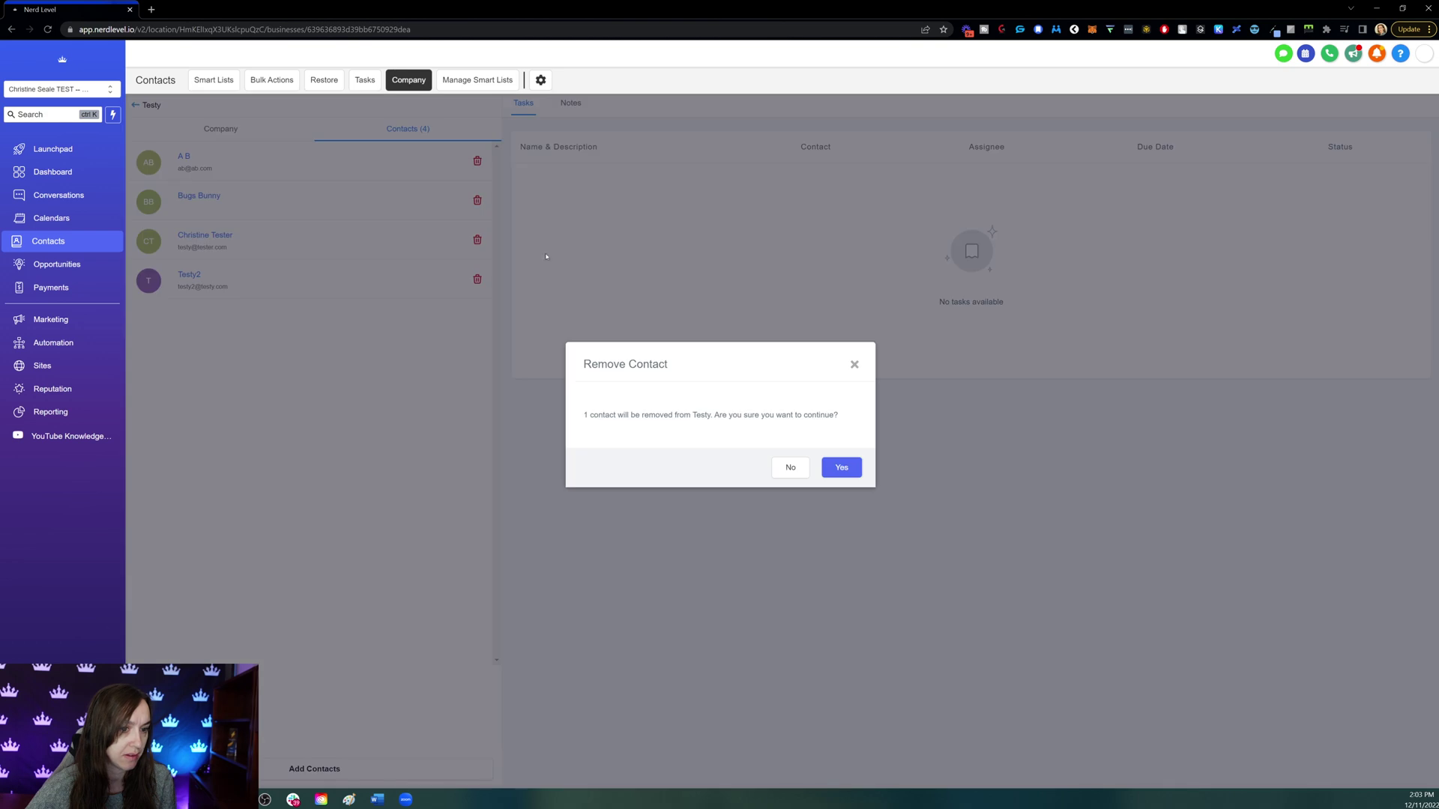
{"action": "left_click", "coordinate": [837, 468]}
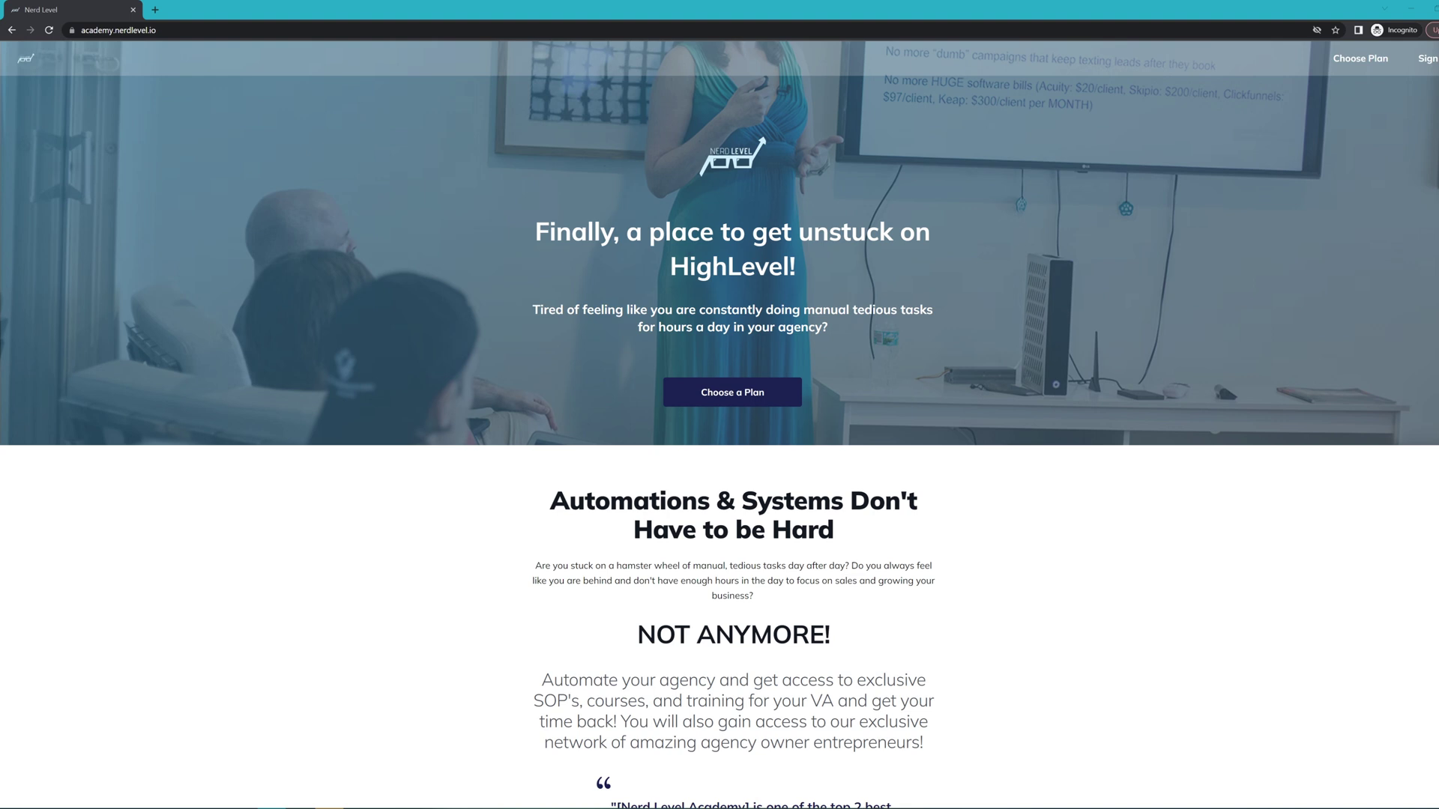
- Scroll the sales page, then switch to the logged-in window and browse the course list
{"action": "scroll", "coordinate": [1274, 432], "scroll_direction": "down", "scroll_amount": 10}
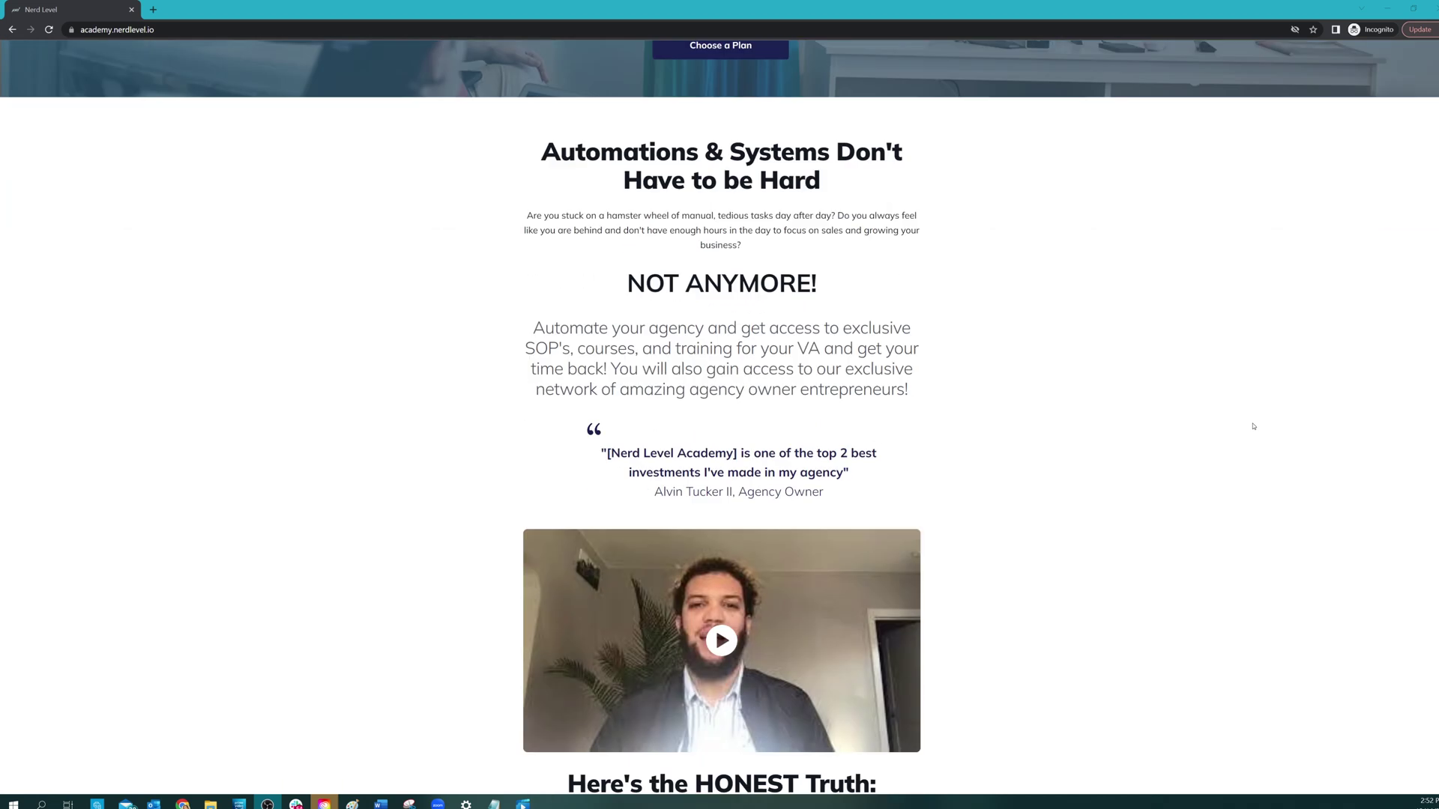
{"action": "scroll", "coordinate": [1252, 426], "scroll_direction": "down", "scroll_amount": 12}
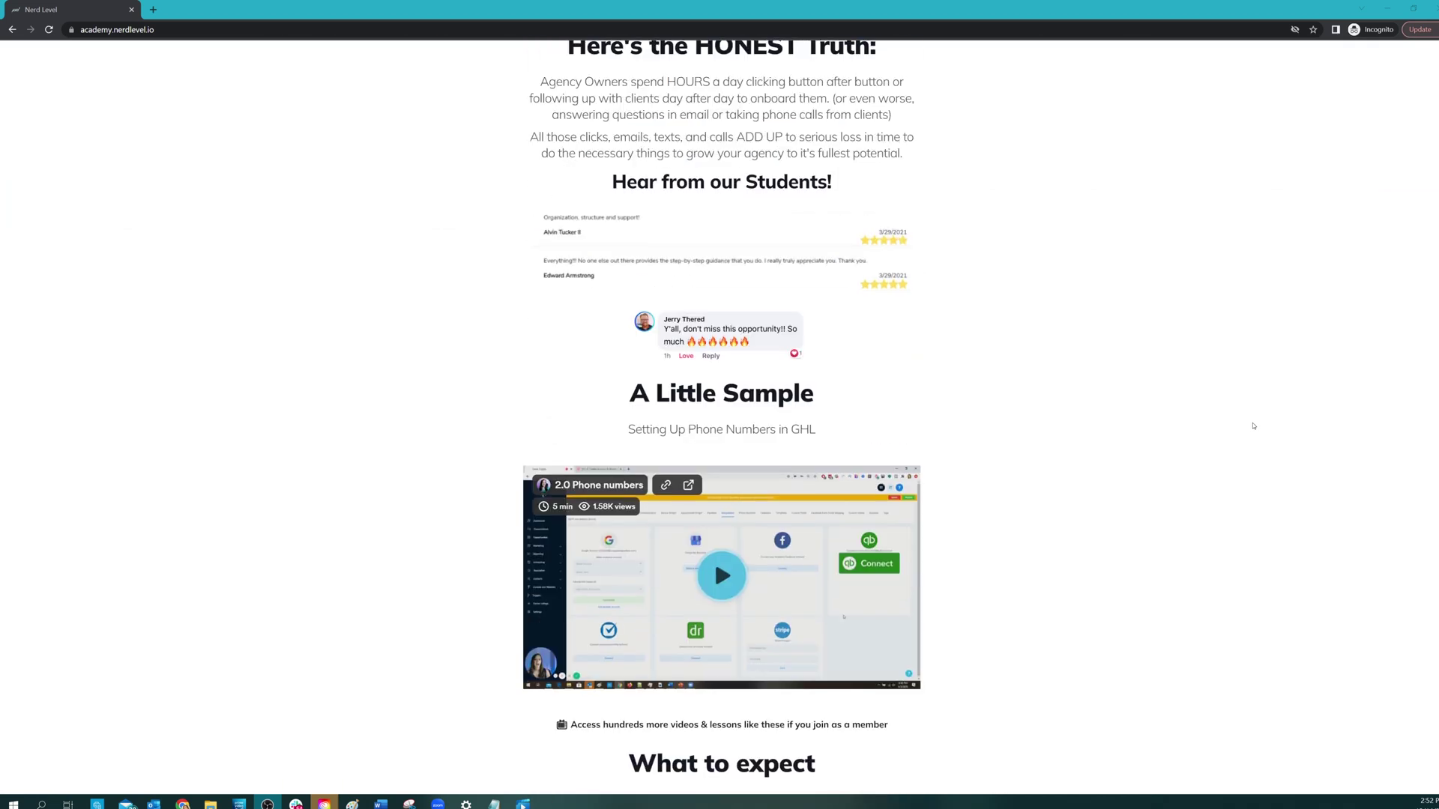
{"action": "scroll", "coordinate": [1254, 426], "scroll_direction": "down", "scroll_amount": 7}
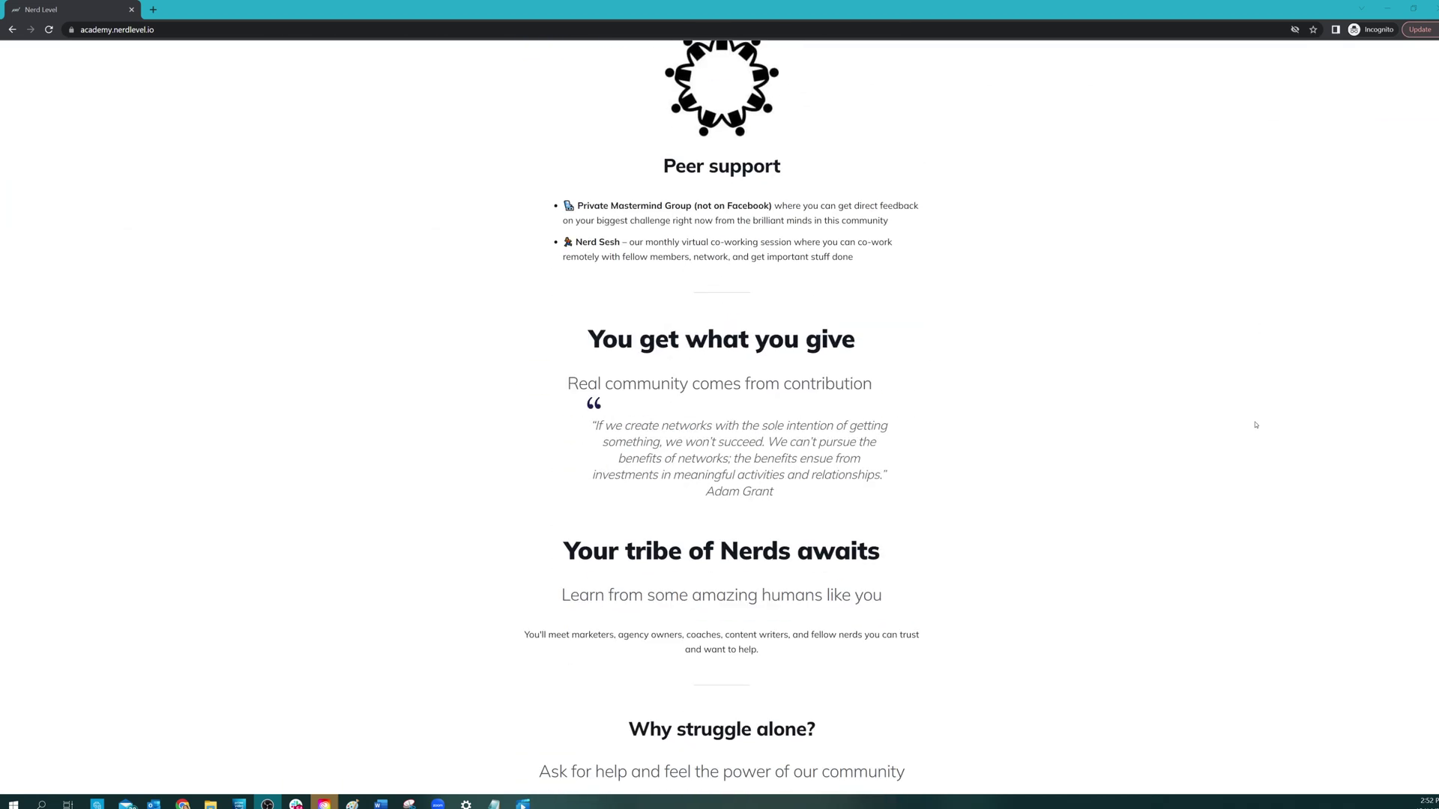
{"action": "key", "text": "alt+Tab"}
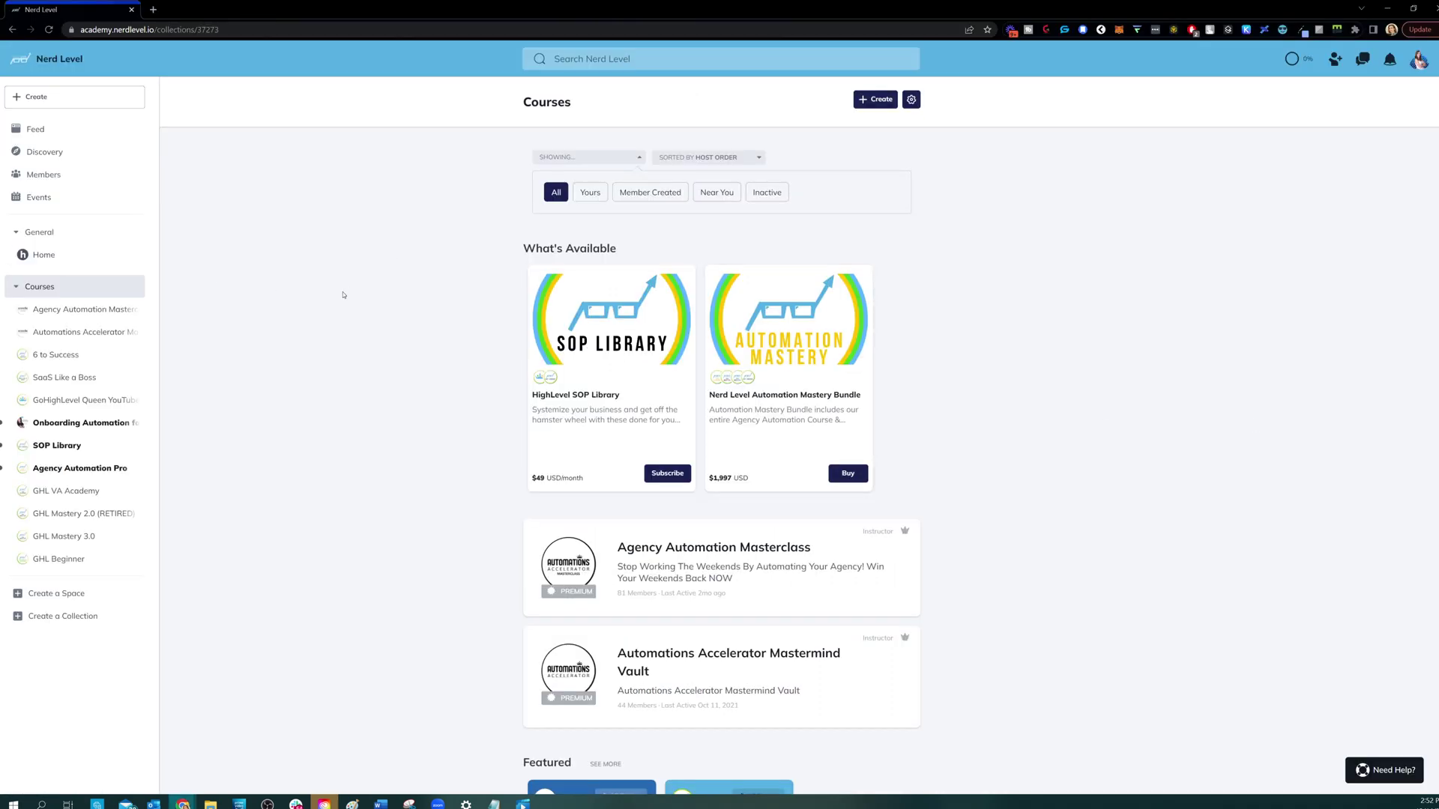
{"action": "scroll", "coordinate": [341, 298], "scroll_direction": "down", "scroll_amount": 3}
{"action": "scroll", "coordinate": [337, 300], "scroll_direction": "down", "scroll_amount": 10}
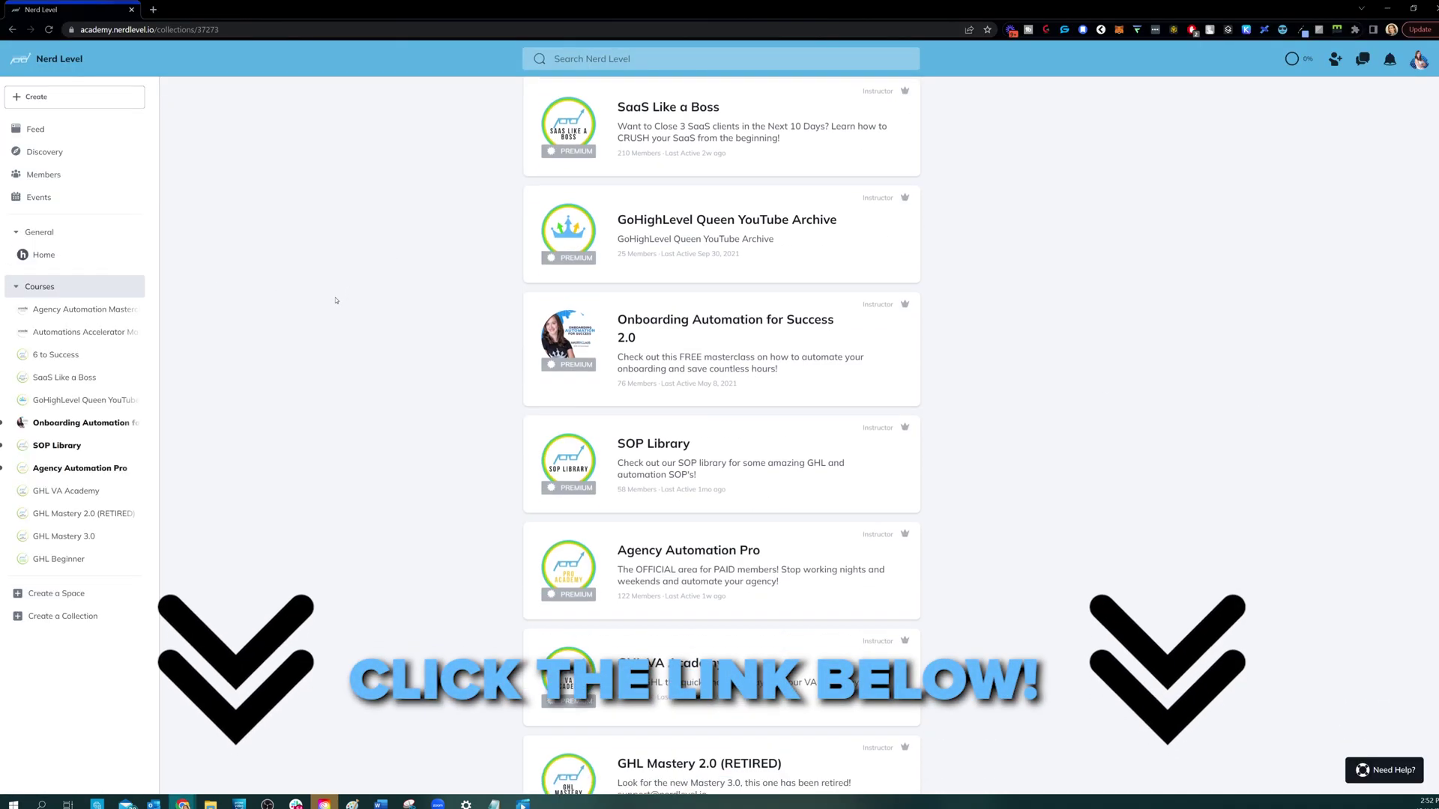
{"action": "scroll", "coordinate": [337, 300], "scroll_direction": "down", "scroll_amount": 1}
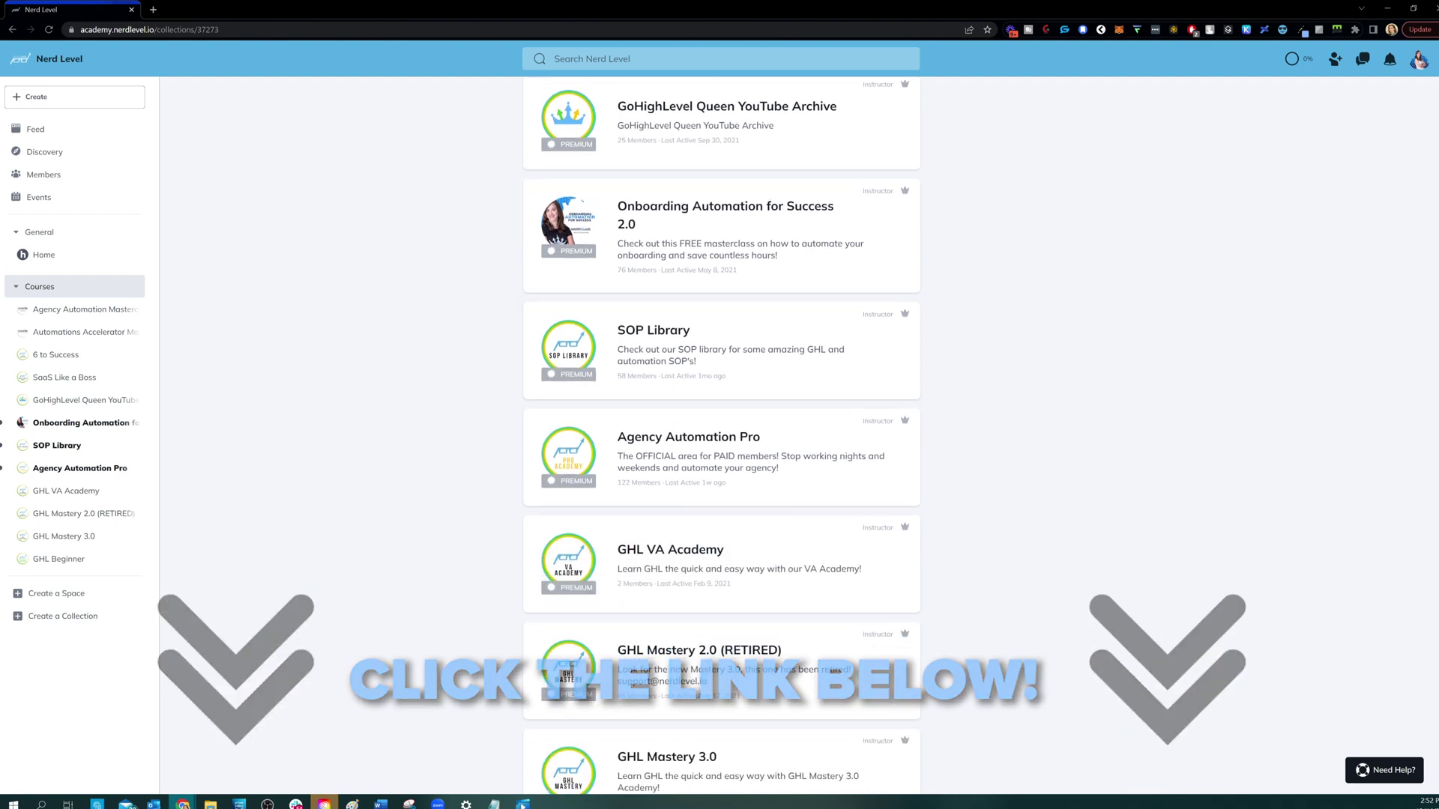